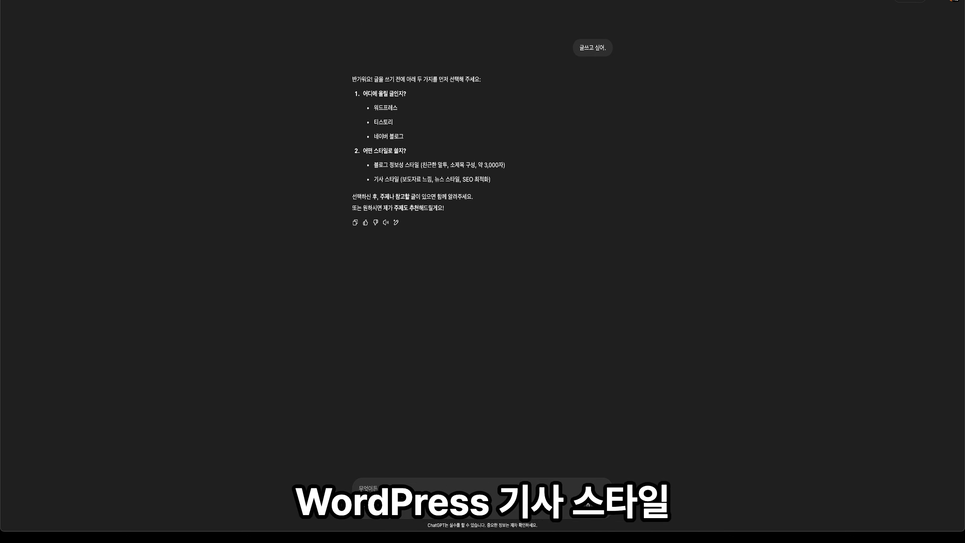
Answer the chat's platform and style questions with "워드프레스, 기사 스타일".
type("워드프레스, 기사 스타일")
key("Return")
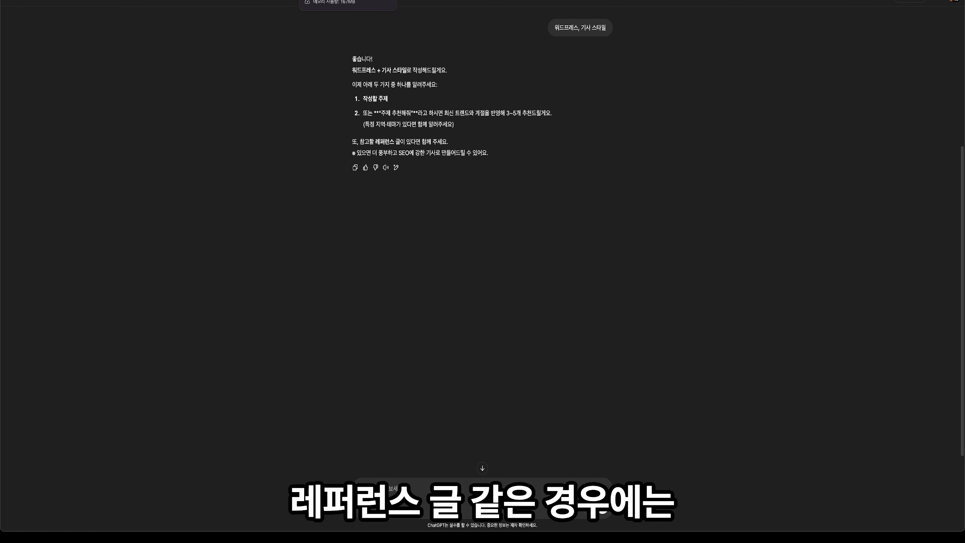
Switch to the news site's 여행/레저 section and open the article about the Everland rose festival with 300만 송이.
left_click(324, 1)
scroll(324, 139, "up", 10)
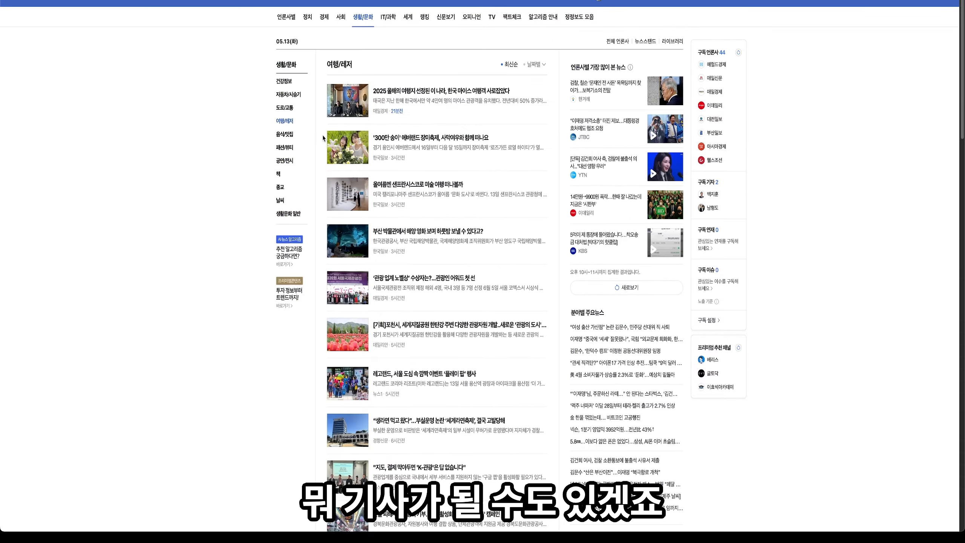
left_click(399, 138)
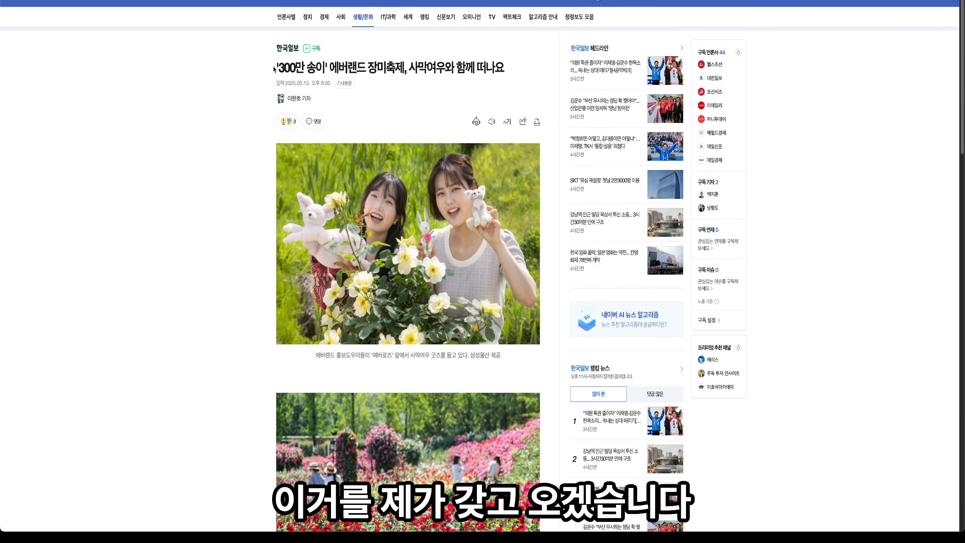
Copy the Everland rose festival article from its headline to the end of the text and send it to ChatGPT as the reference.
left_click_drag(364, 157, 276, 62)
scroll(490, 190, "down", 15)
left_click_drag(489, 190, 505, 158)
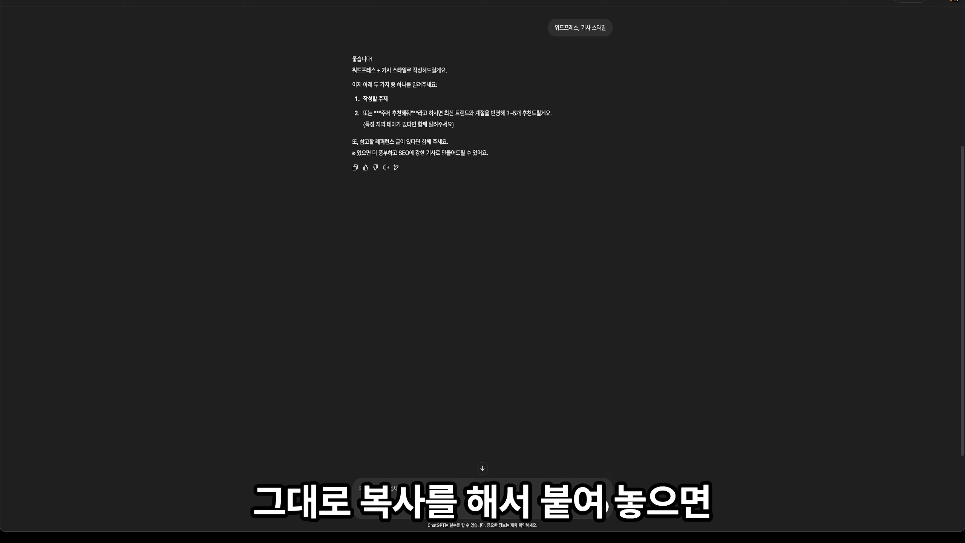
key("ctrl+v")
key("Return")
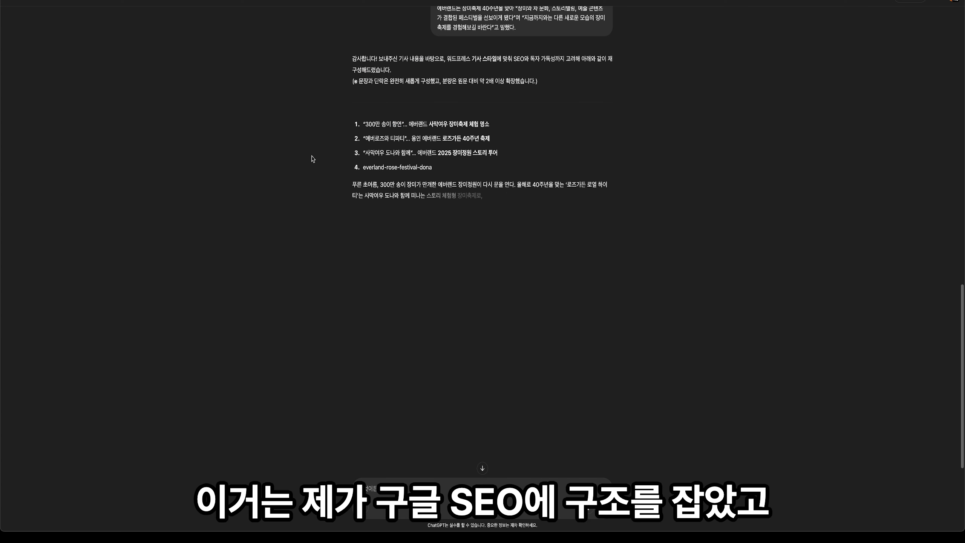
Examine the generated headline suggestions and compare the rewritten article with the original reference text above it.
triple_click(412, 123)
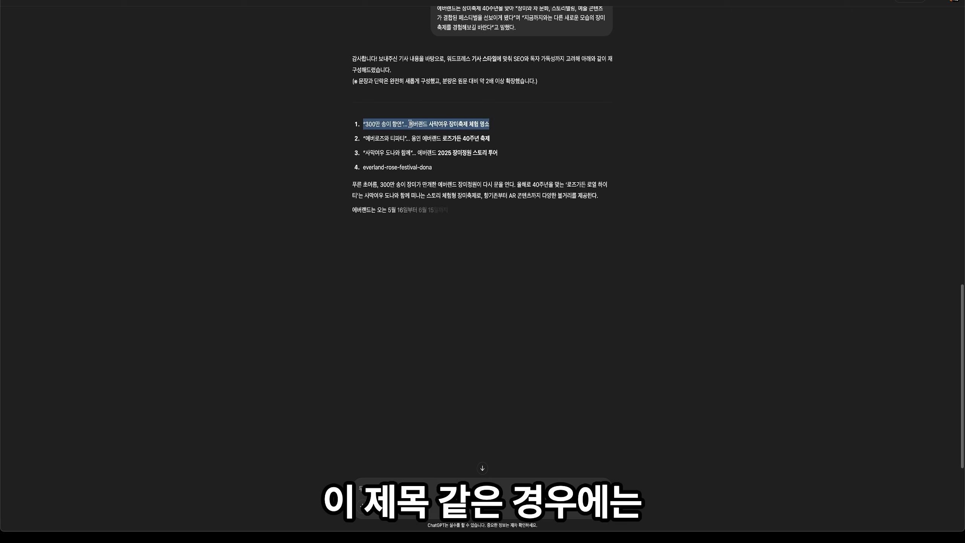
left_click(412, 123)
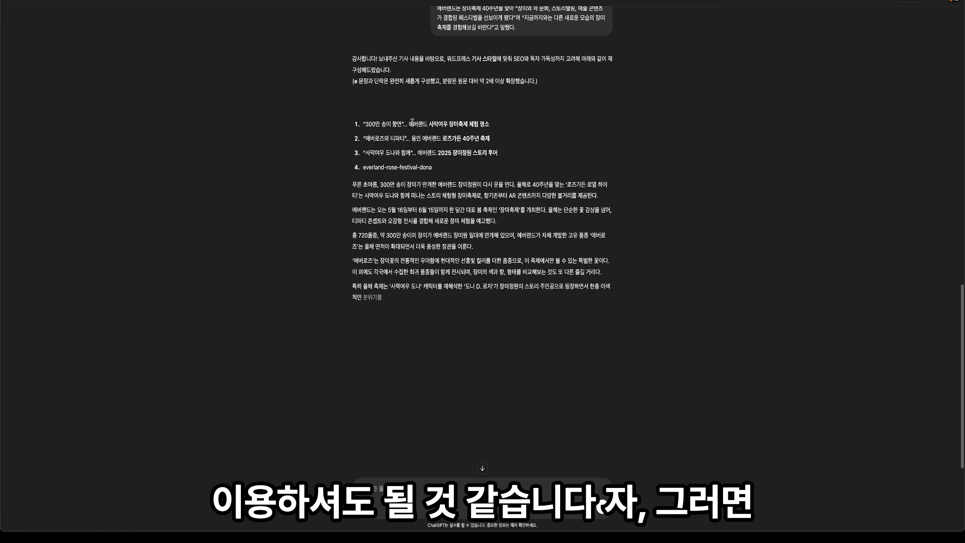
scroll(412, 121, "up", 6)
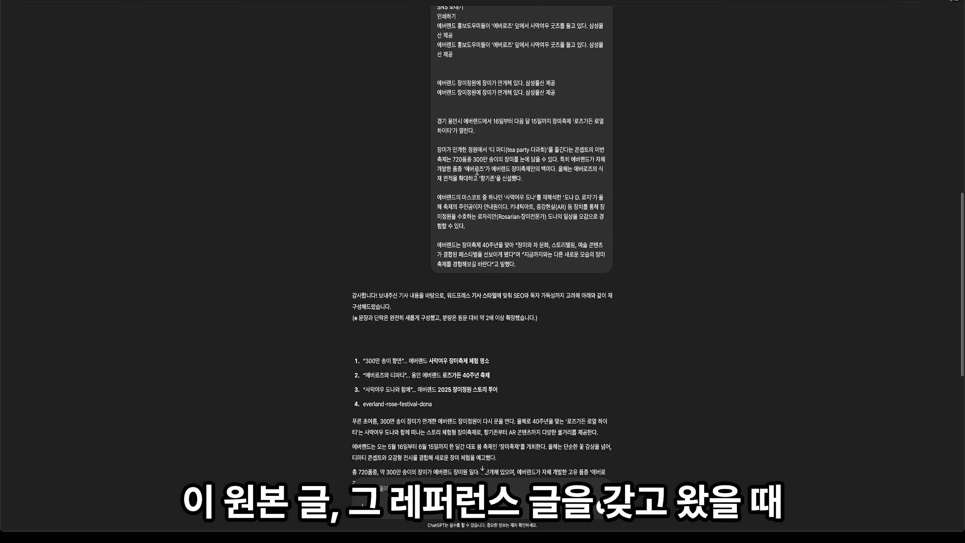
scroll(483, 154, "up", 5)
scroll(466, 143, "down", 6)
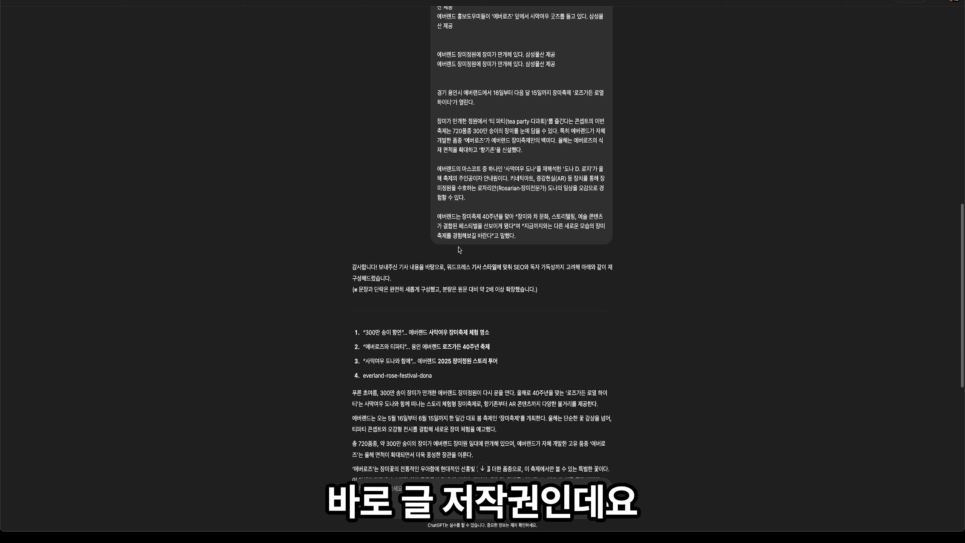
scroll(459, 249, "down", 7)
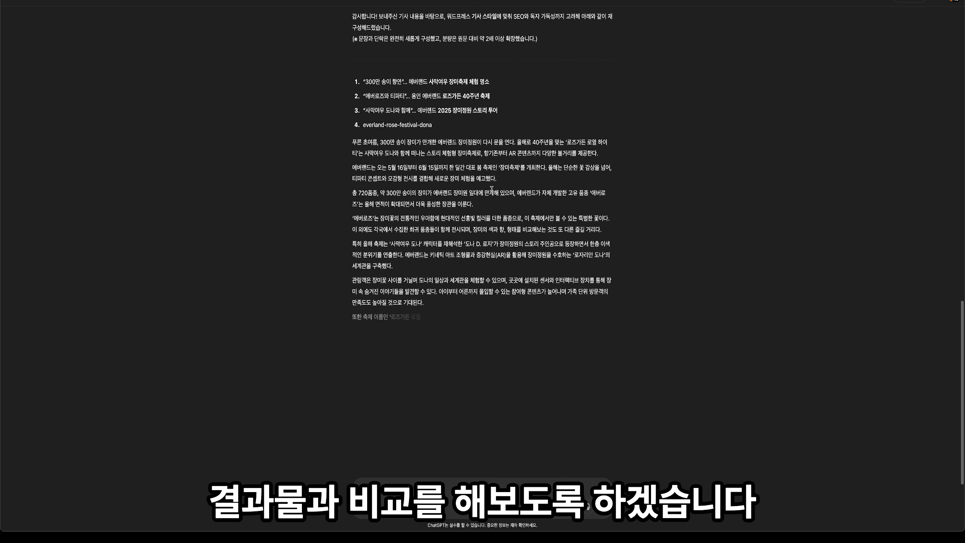
Copy the original reference article from the chat into the comparison document (비교 문서) on the Skoologic similarity checker.
scroll(492, 189, "up", 7)
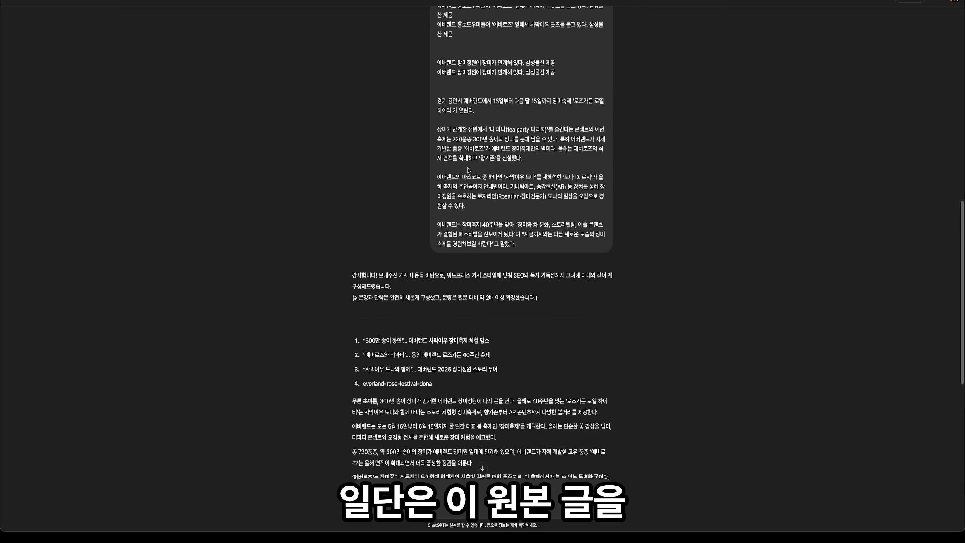
scroll(469, 171, "up", 4)
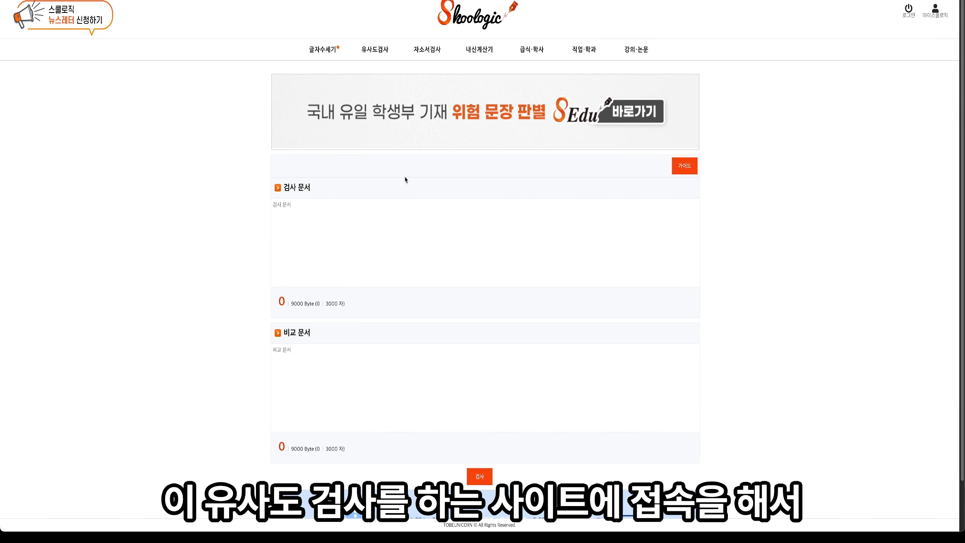
left_click(391, 359)
key("ctrl+v")
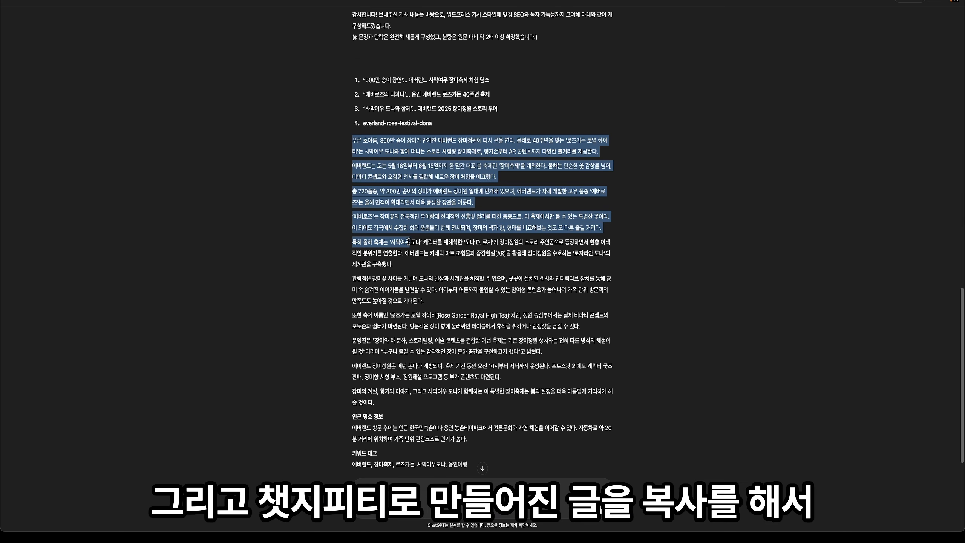
Copy the generated article body from ChatGPT into the document to check (검사 문서) on the Skoologic similarity checker.
left_click_drag(408, 240, 471, 466)
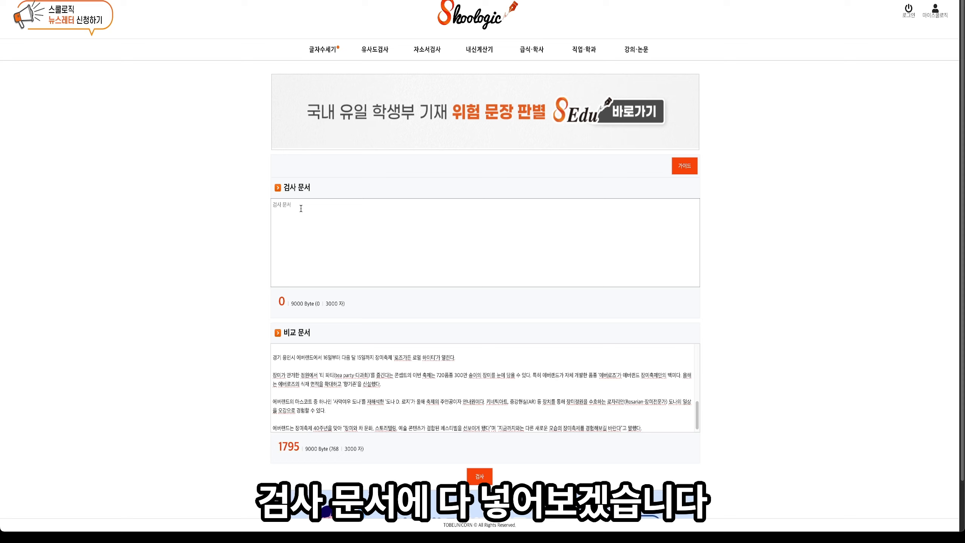
left_click(301, 208)
key("ctrl+v")
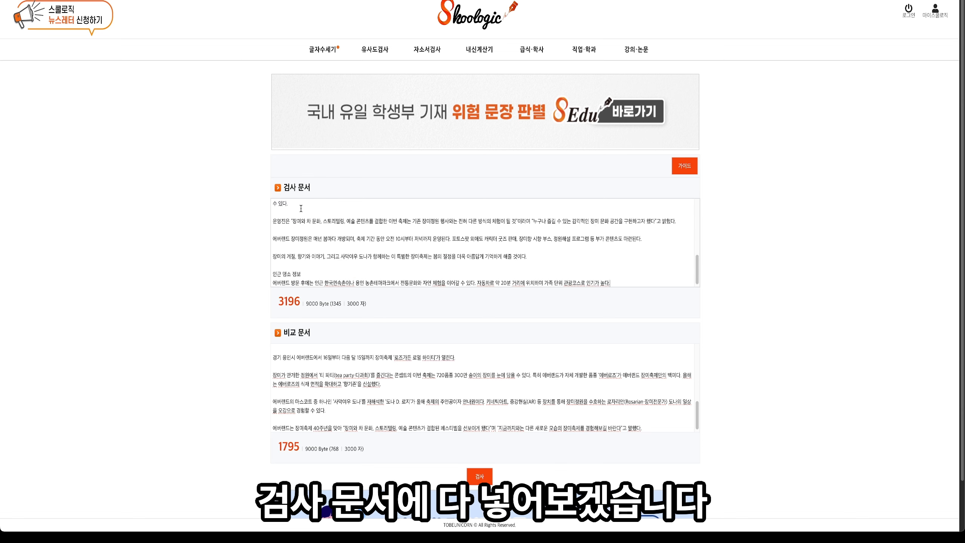
Run the similarity check on the two documents and examine the flagged sentences in the all-sentence comparison.
scroll(259, 305, "down", 1)
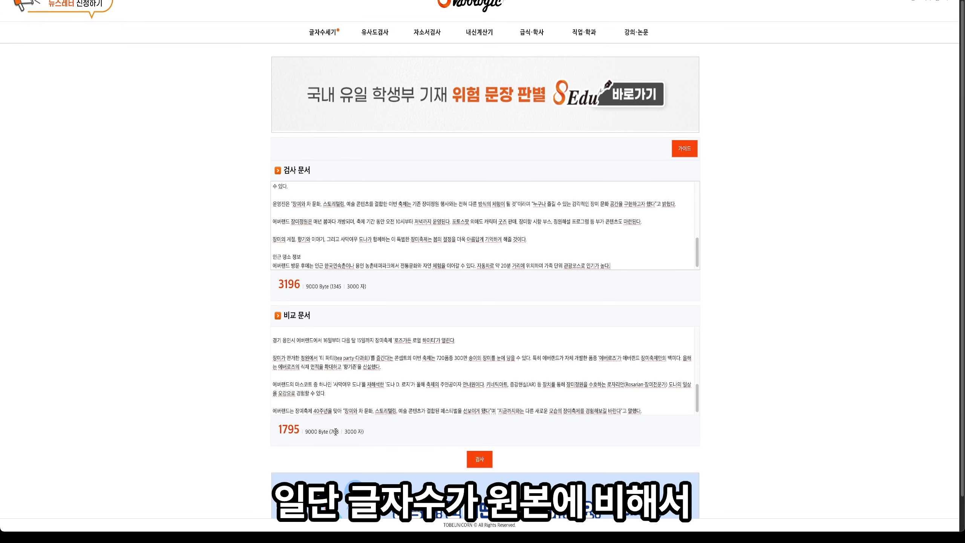
left_click(480, 459)
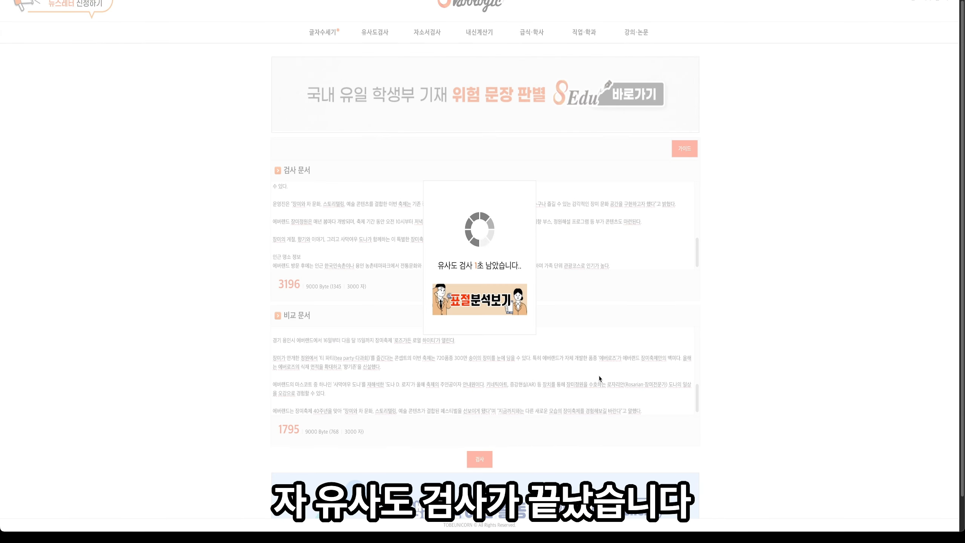
scroll(599, 379, "down", 1)
scroll(769, 321, "down", 3)
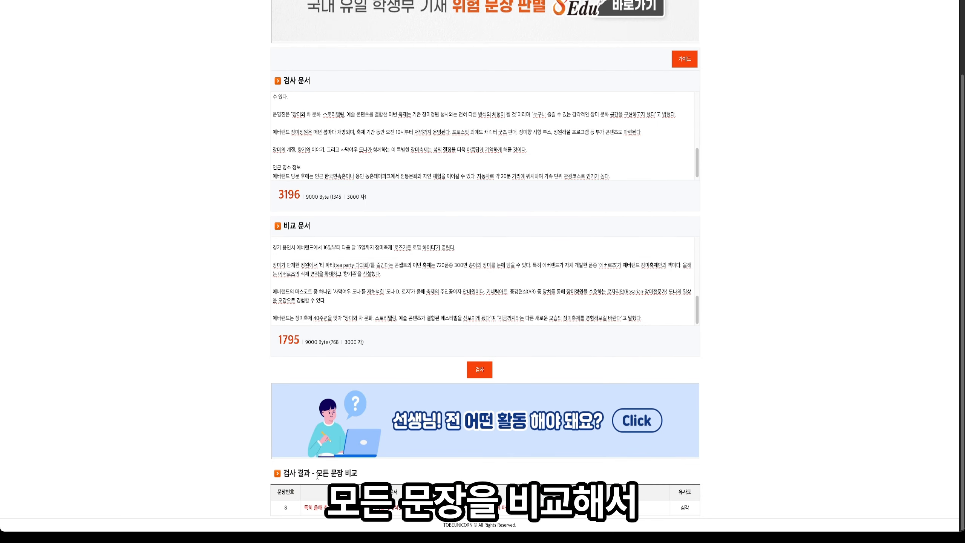
triple_click(312, 507)
triple_click(577, 508)
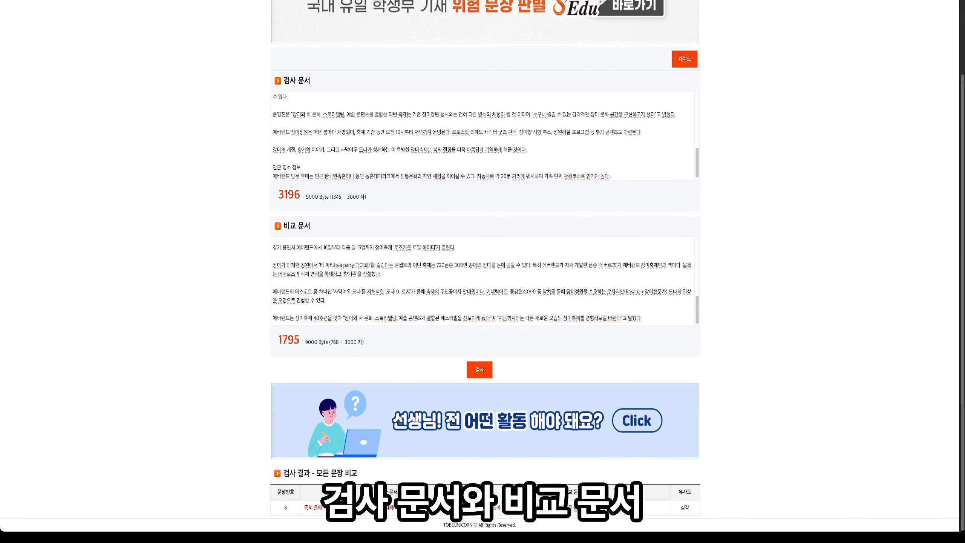
left_click(578, 508)
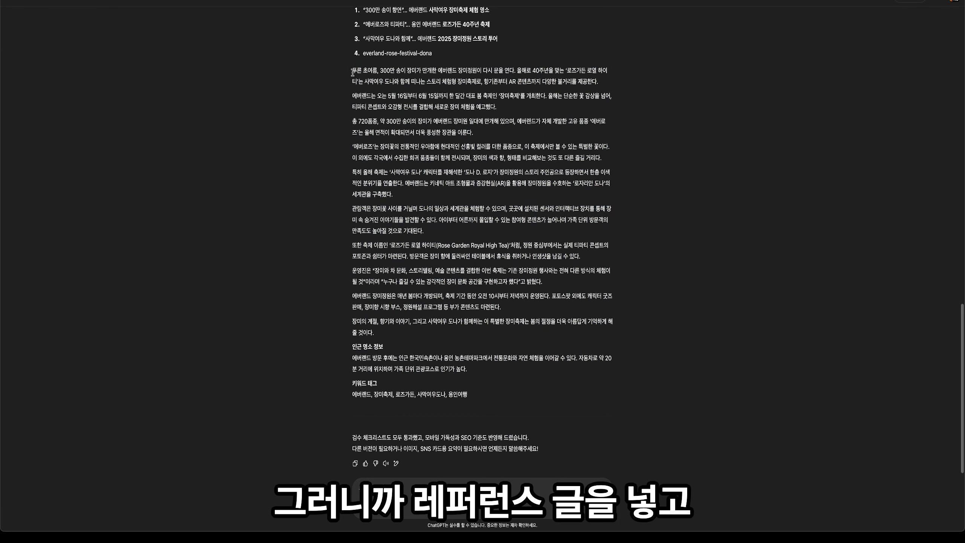
Copy the generated article body from ChatGPT and paste it into a new WordPress post.
left_click_drag(353, 68, 509, 368)
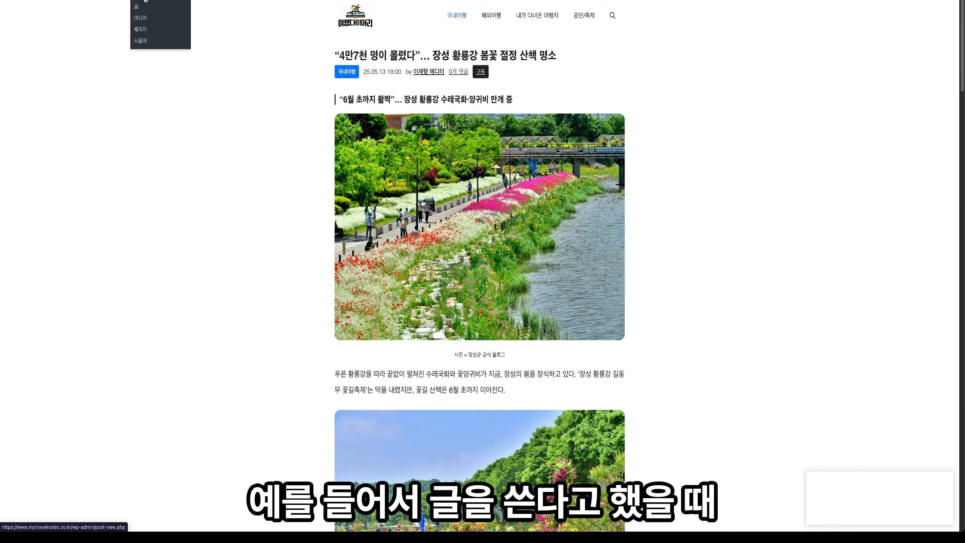
left_click(148, 10)
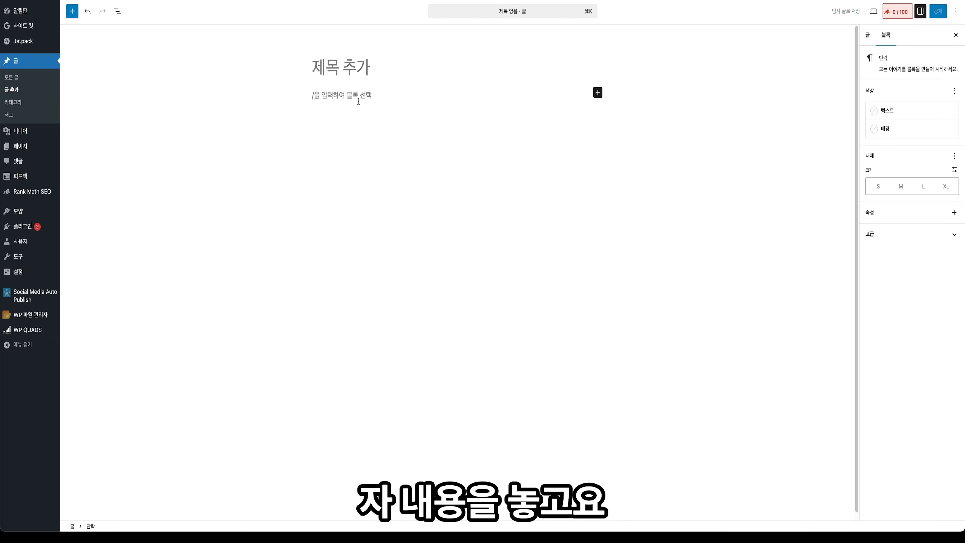
left_click(355, 97)
key("super+v")
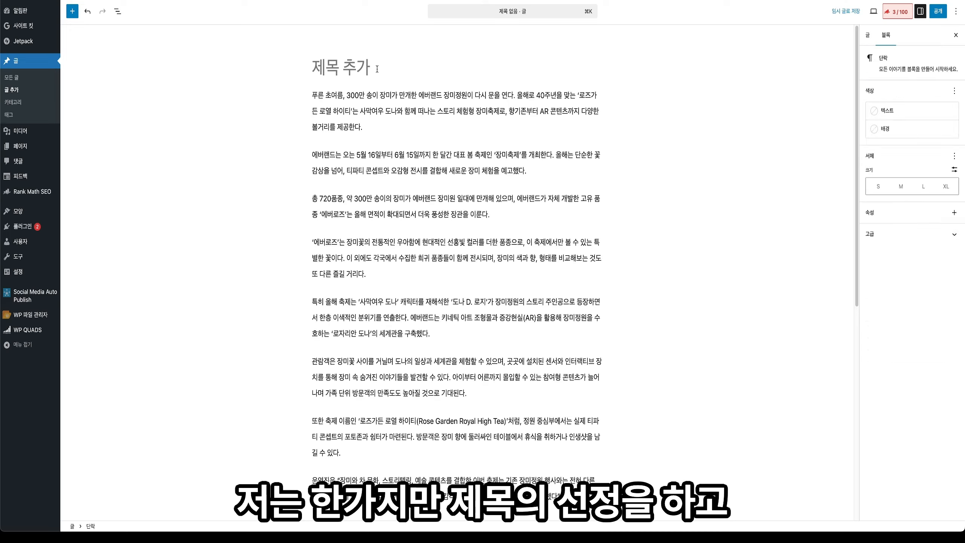
Title the post “300만 송이 향연”… 에버랜드 사막여우 장미축제 체험 명소 and set its slug to everland-rose-festival-dona.
type("\"300만 송이 향연\"… 에버랜드 사막여우 장미축제 체험 명소")
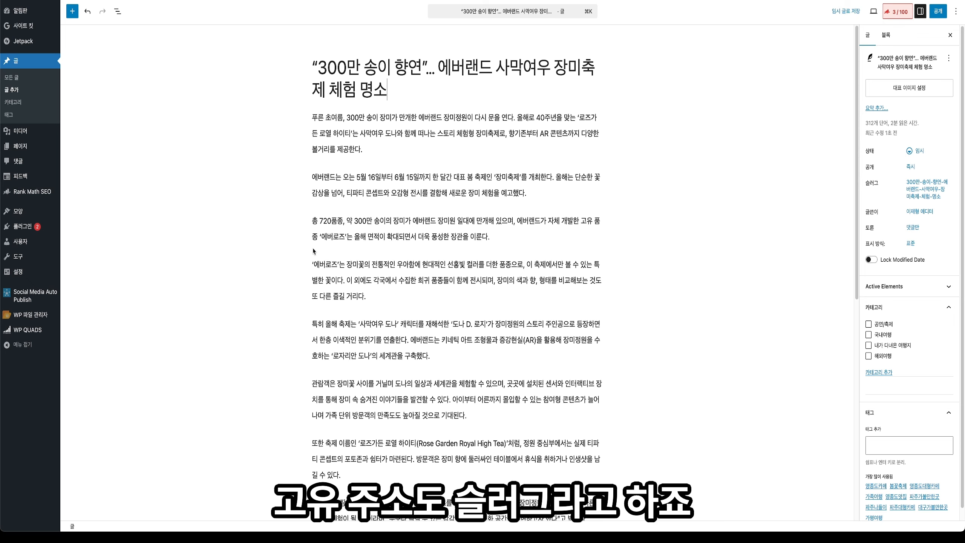
left_click(929, 182)
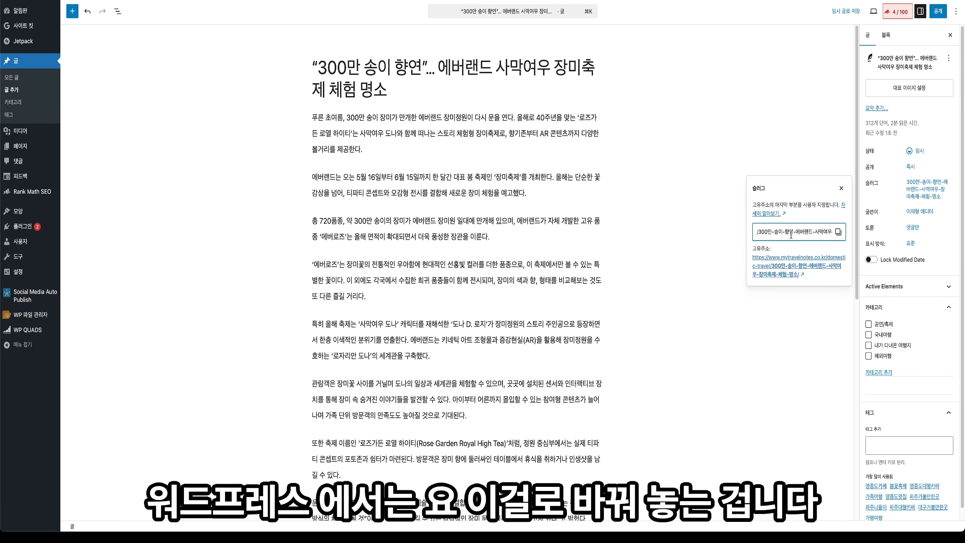
key("super+a")
type("everland-rose-festival-dona")
left_click(666, 186)
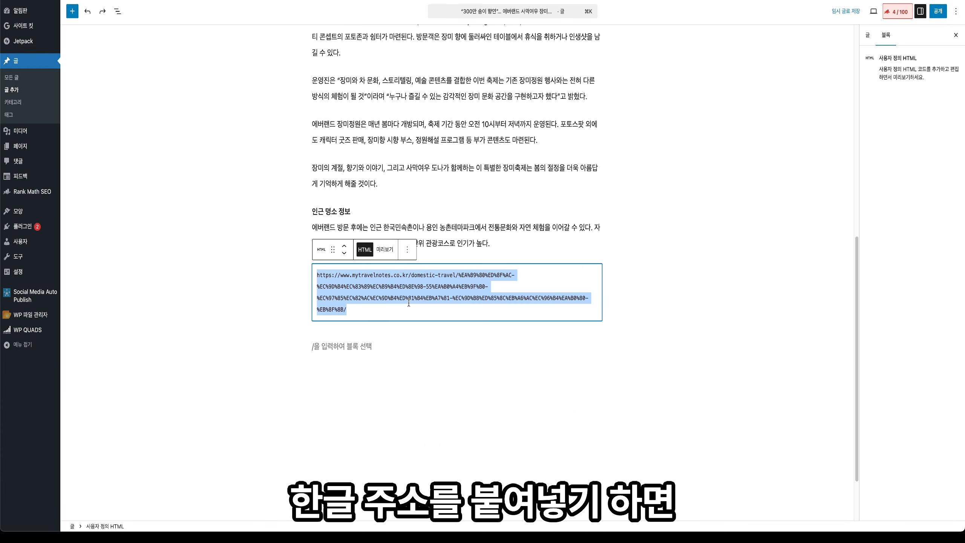
Clear the encoded Korean URL from the custom HTML block at the end of the post and delete the block.
left_click_drag(408, 303, 355, 301)
left_click(356, 307)
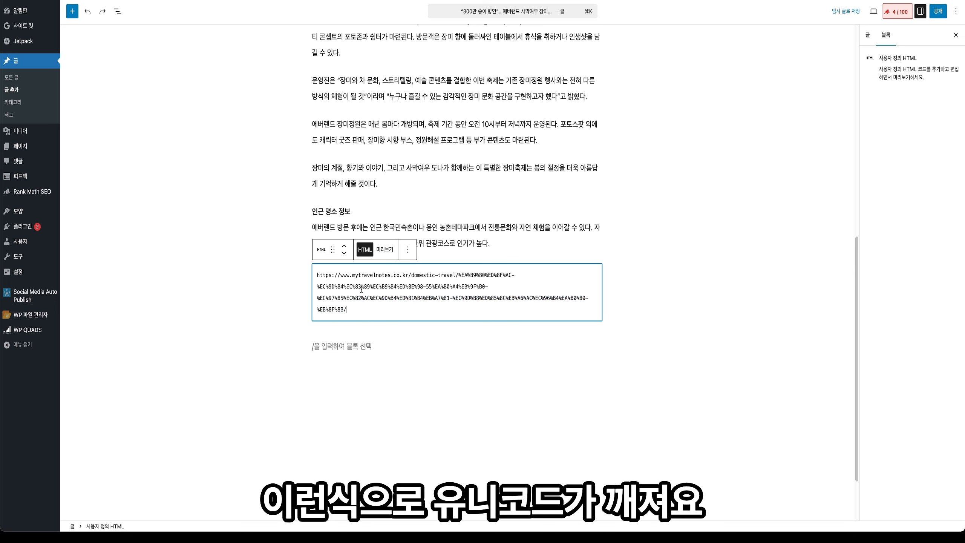
key("super+a")
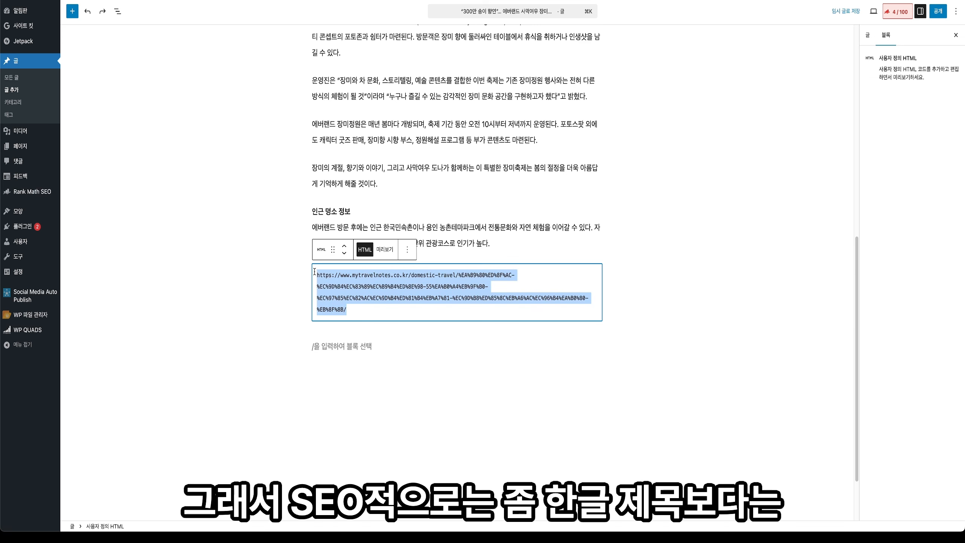
key("BackSpace")
left_click(409, 251)
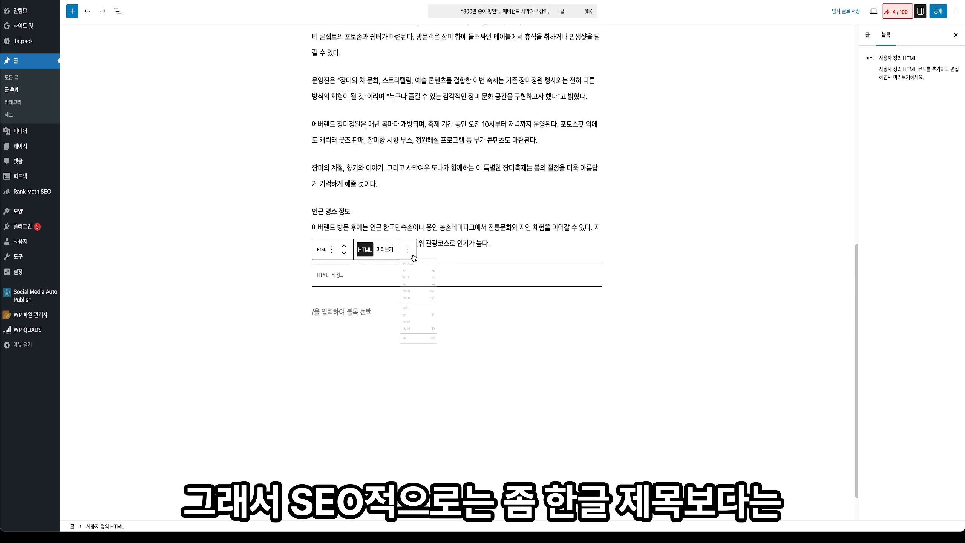
left_click(420, 475)
Check the English slug in the post's settings.
scroll(532, 252, "up", 10)
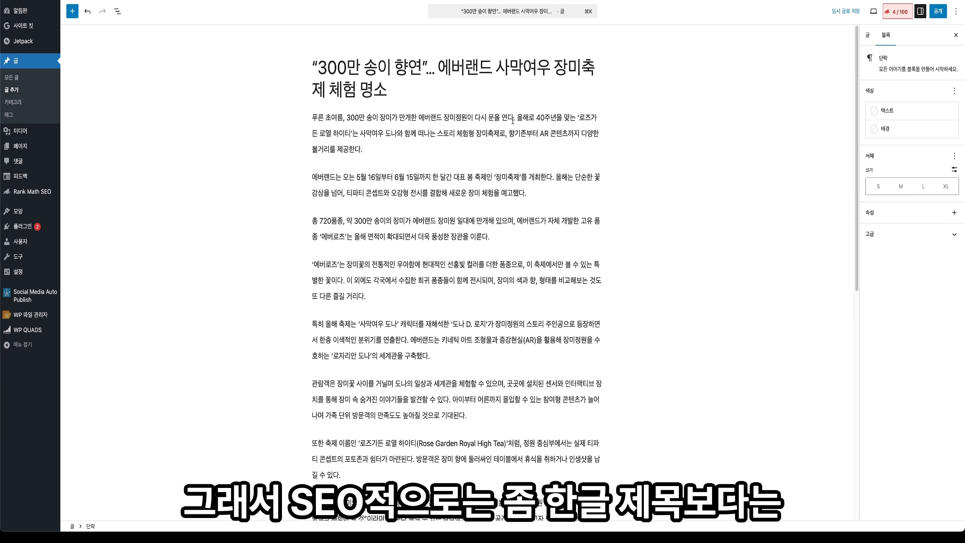
left_click(867, 35)
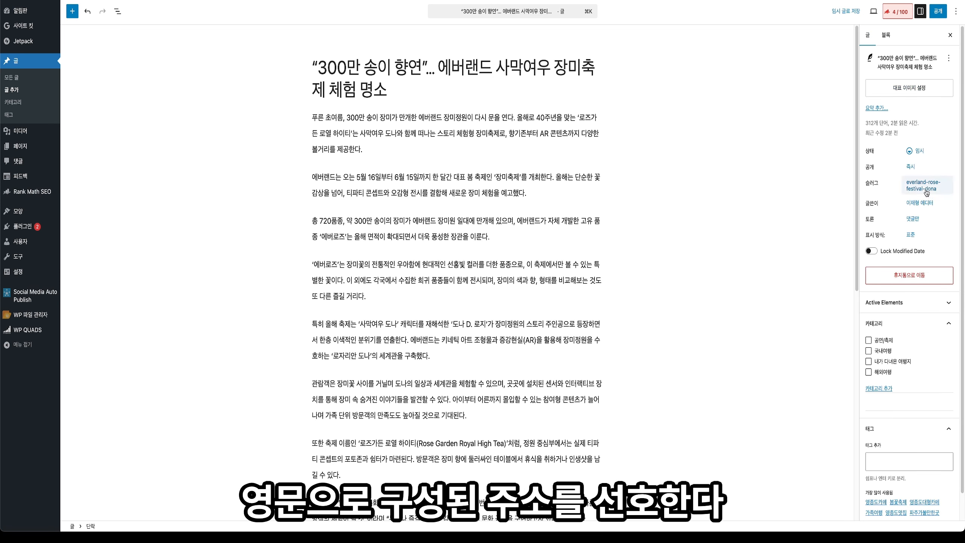
left_click(923, 182)
left_click(397, 134)
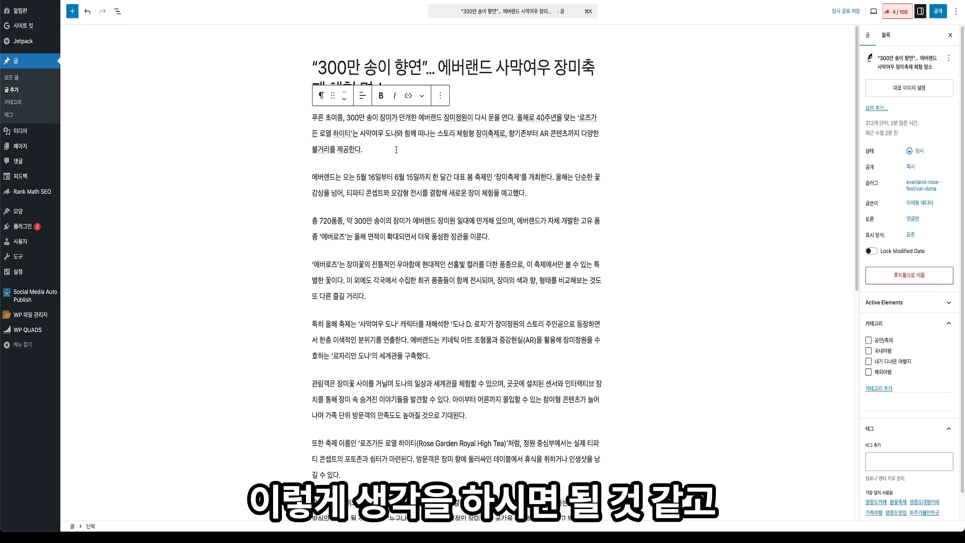
left_click_drag(457, 118, 432, 148)
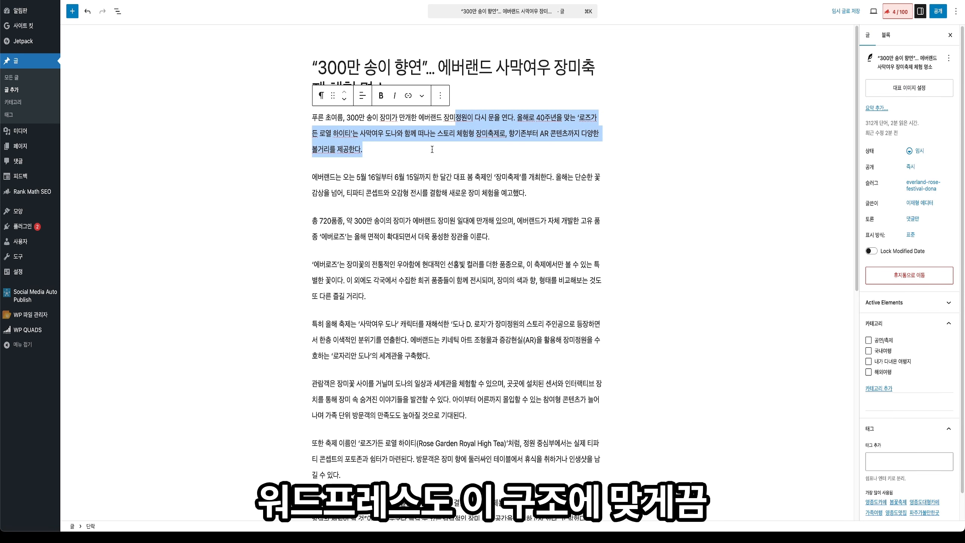
left_click(432, 148)
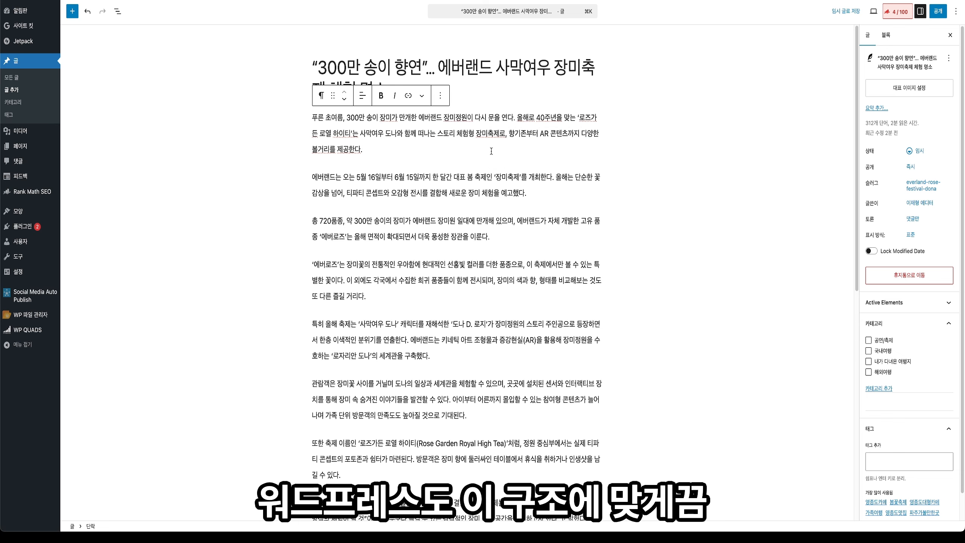
left_click(307, 124)
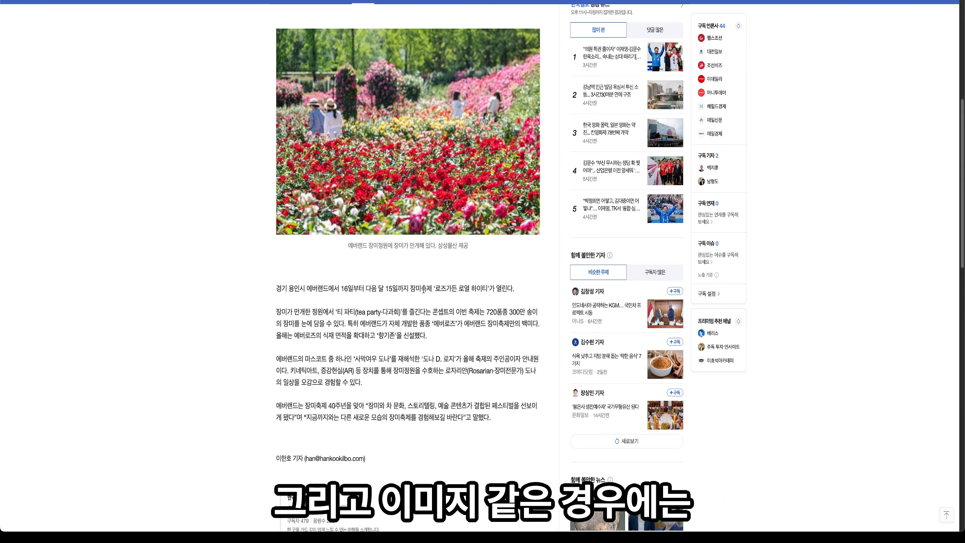
Copy both photos from the news article into the WordPress post, placing one after the second paragraph and the other after the fourth.
scroll(446, 244, "up", 5)
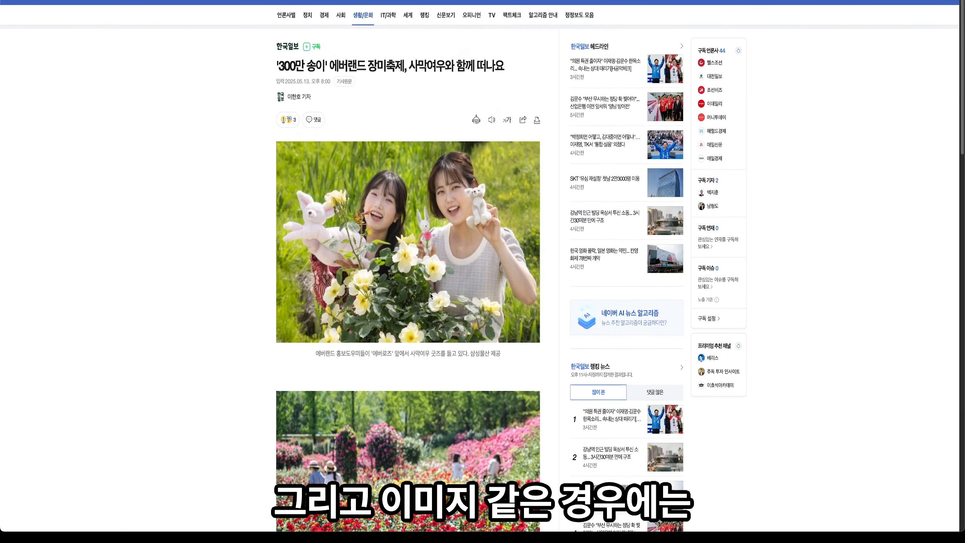
right_click(450, 228)
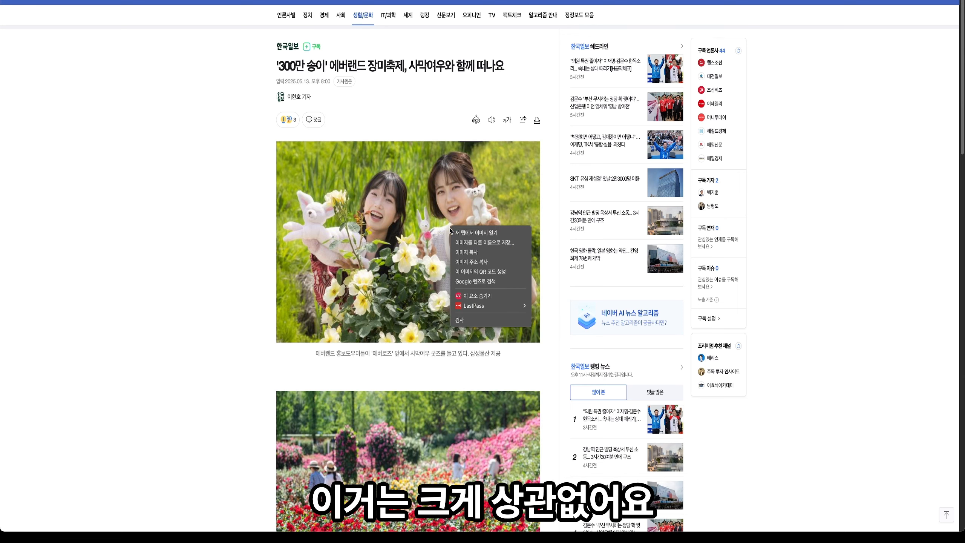
left_click(475, 252)
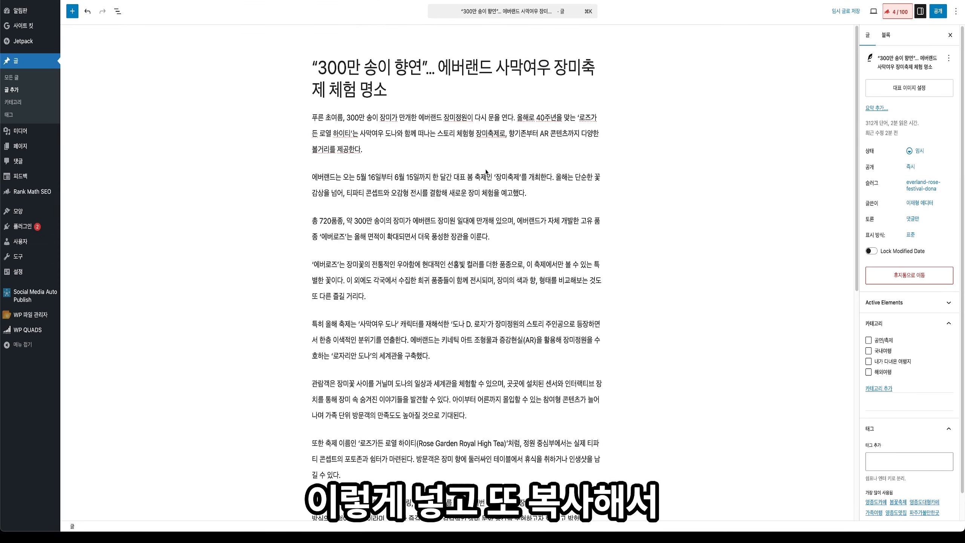
key("super+v")
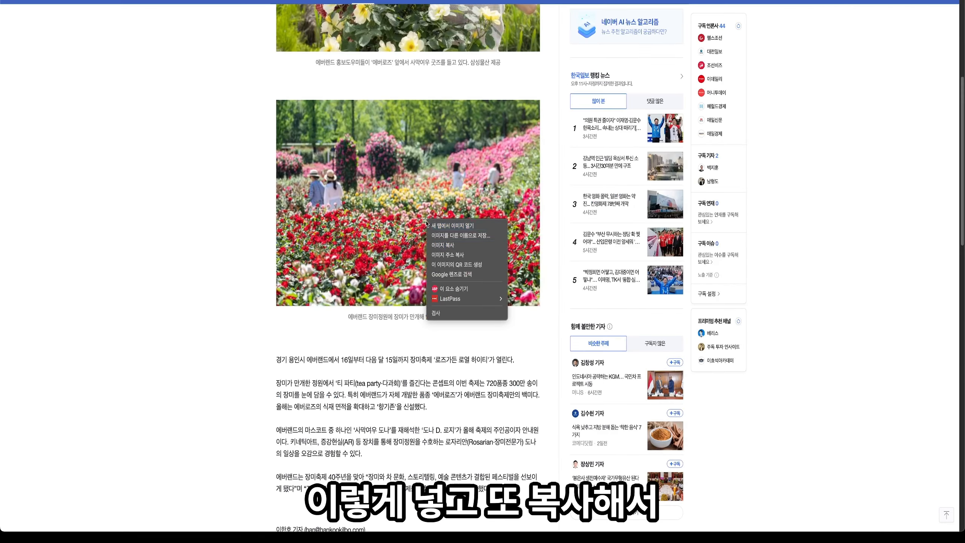
left_click(443, 245)
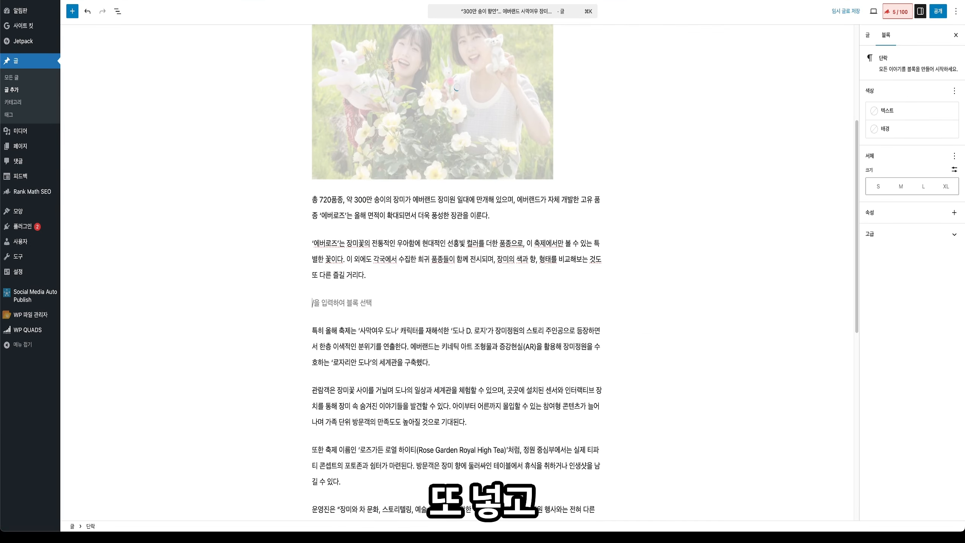
key("super+v")
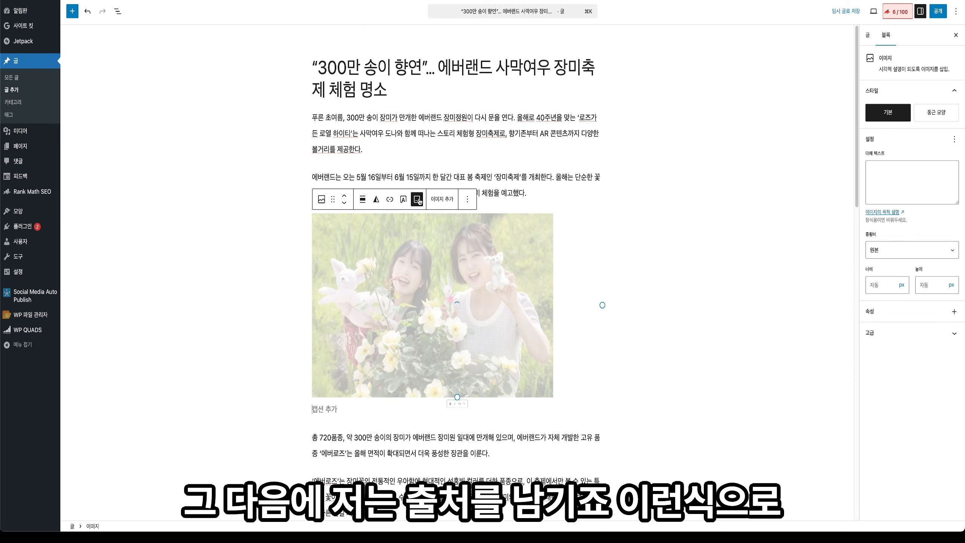
Caption both inserted photos with the source credit 사진 = 삼성물산 제공 and check the rest of the post.
left_click(315, 409)
type("tk")
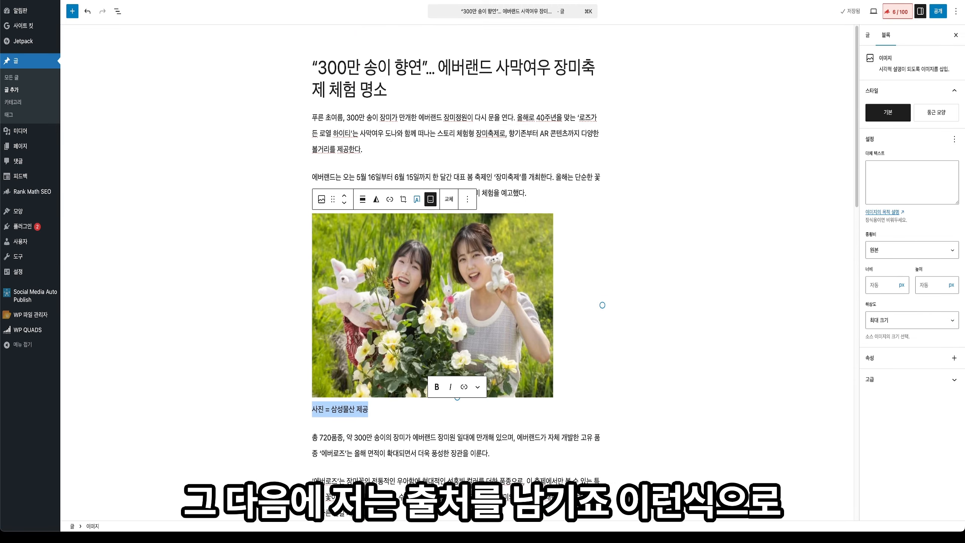
scroll(456, 266, "down", 5)
left_click(494, 237)
scroll(537, 264, "down", 10)
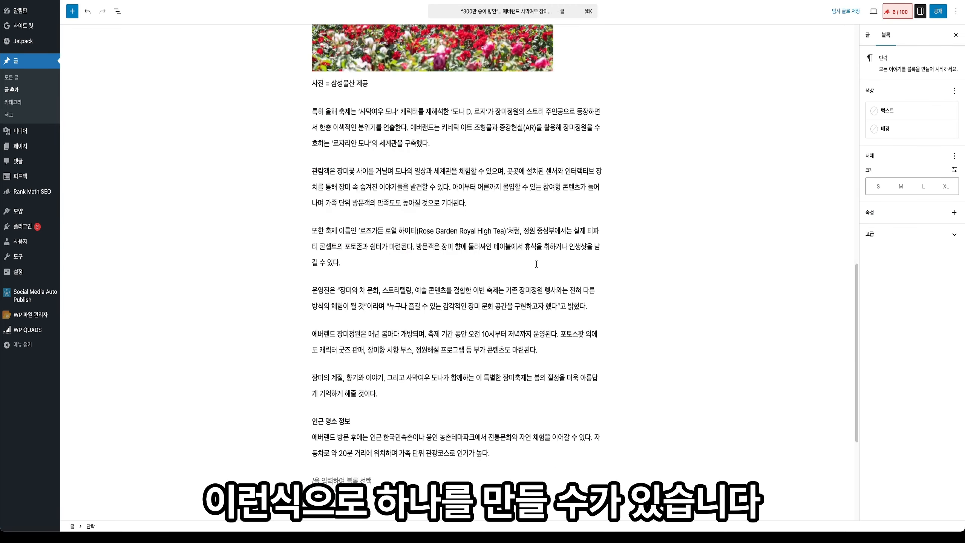
left_click(356, 417)
scroll(456, 267, "up", 1)
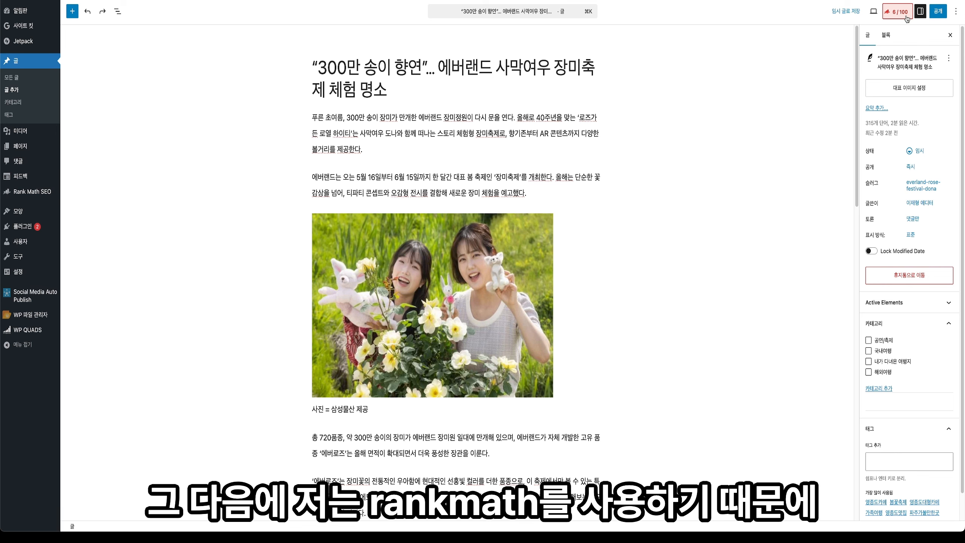
Set the Rank Math focus keyword to 에버랜드 사막여우 장미축제.
left_click(906, 15)
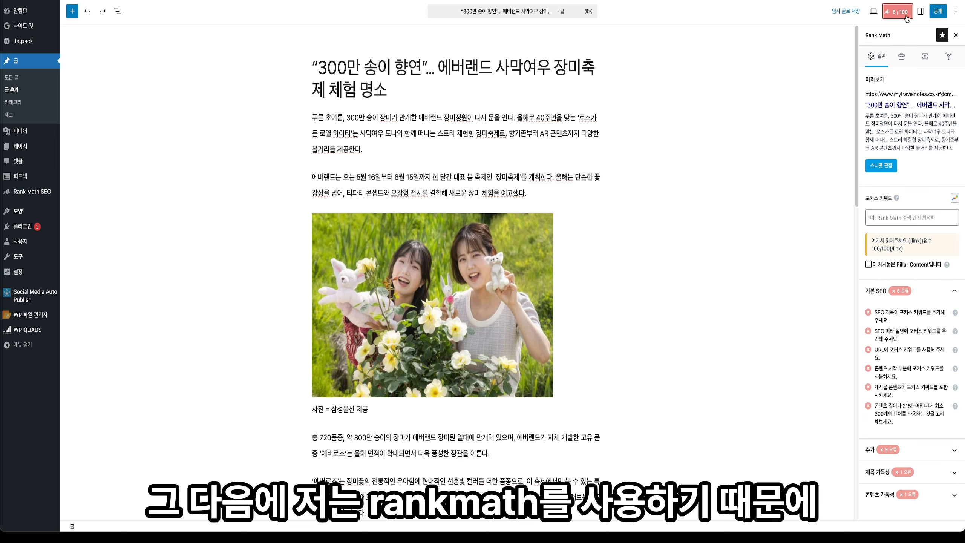
left_click(912, 214)
type("에버랜드 사막여우 장미축제")
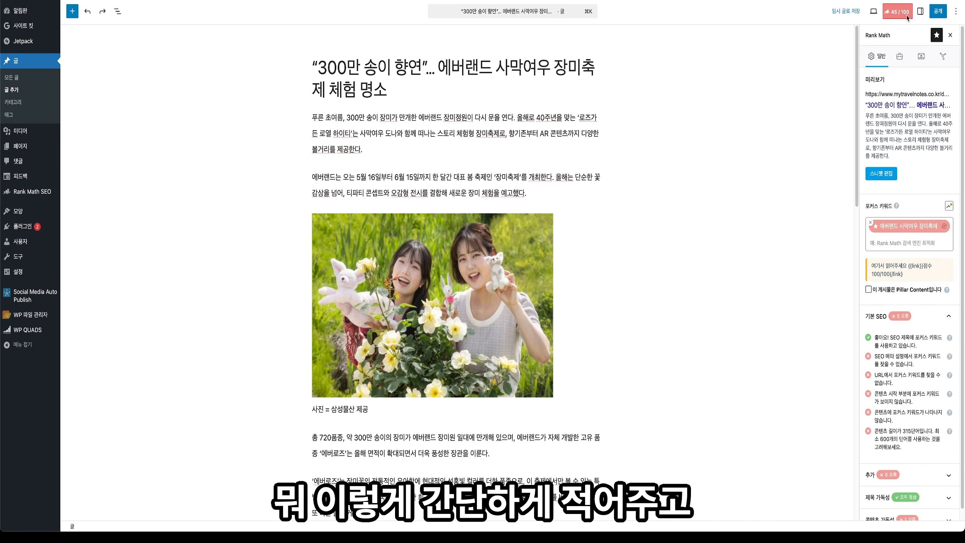
Set the rose garden photo as the featured image with alt text and description 에버랜드 사막여우 장미축제, and publish the post.
left_click(920, 11)
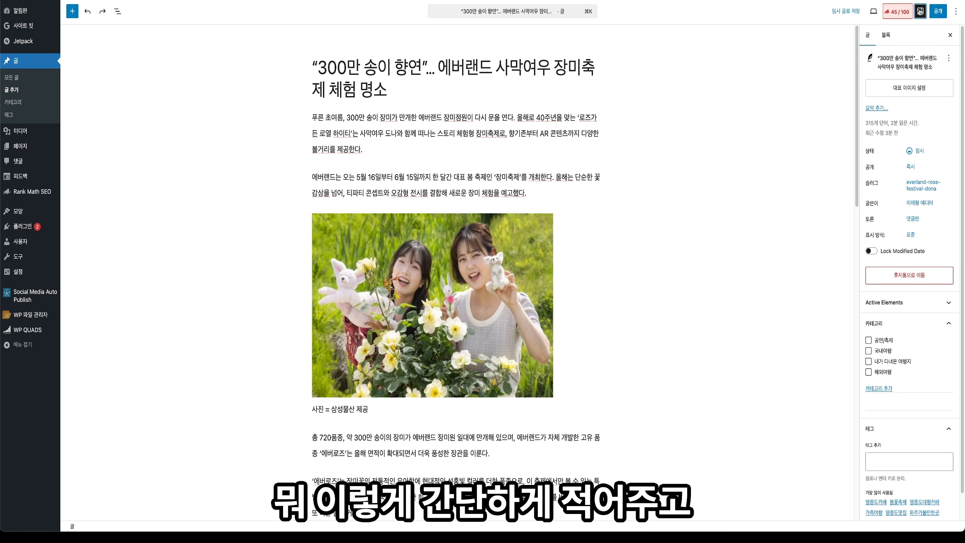
left_click(920, 92)
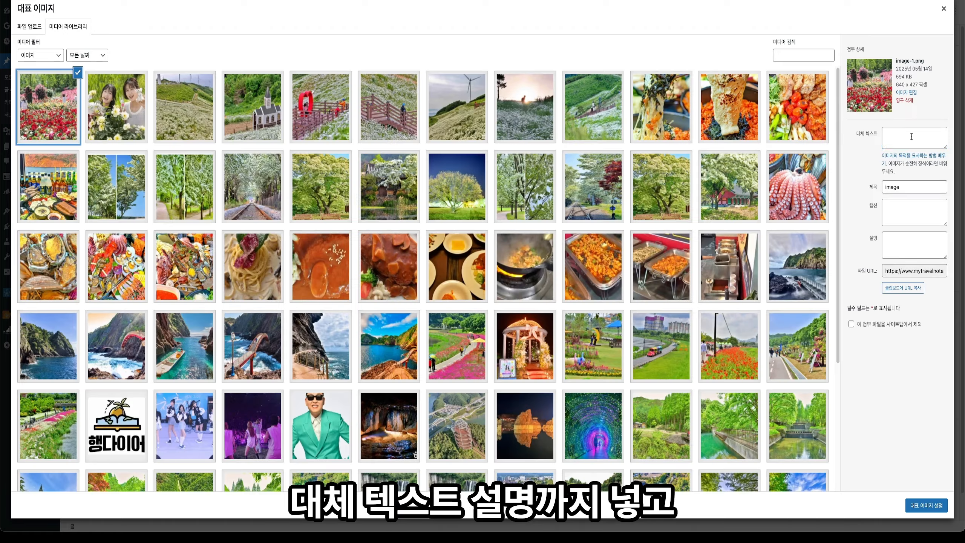
type("에버랜드 사막여우 장미축제")
left_click(914, 243)
type("에버랜드 사막여우 장미축제")
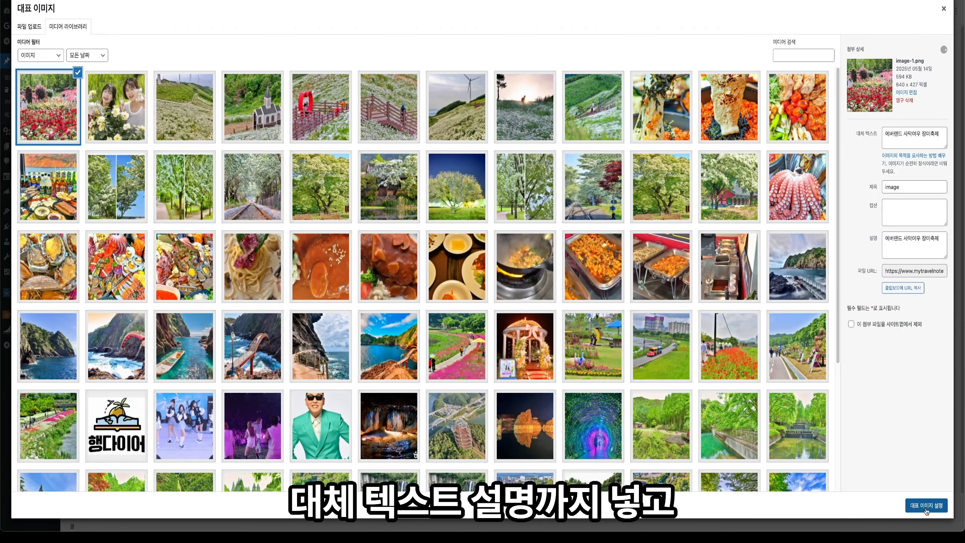
left_click(926, 506)
left_click(938, 11)
left_click(939, 12)
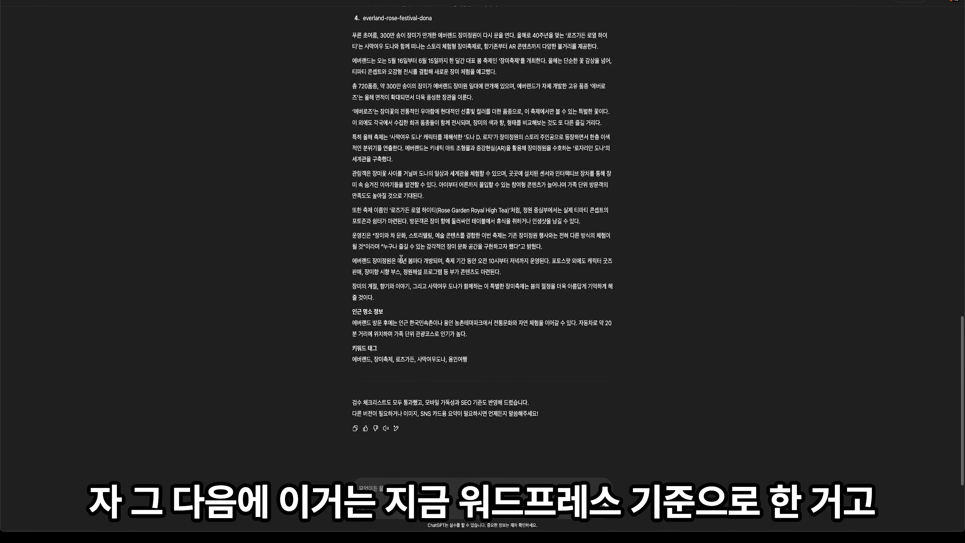
Switch to ChatGPT and start a new chat with the 포스트인컴 글쓰기 챌린지 마스터 GPT.
scroll(401, 259, "up", 5)
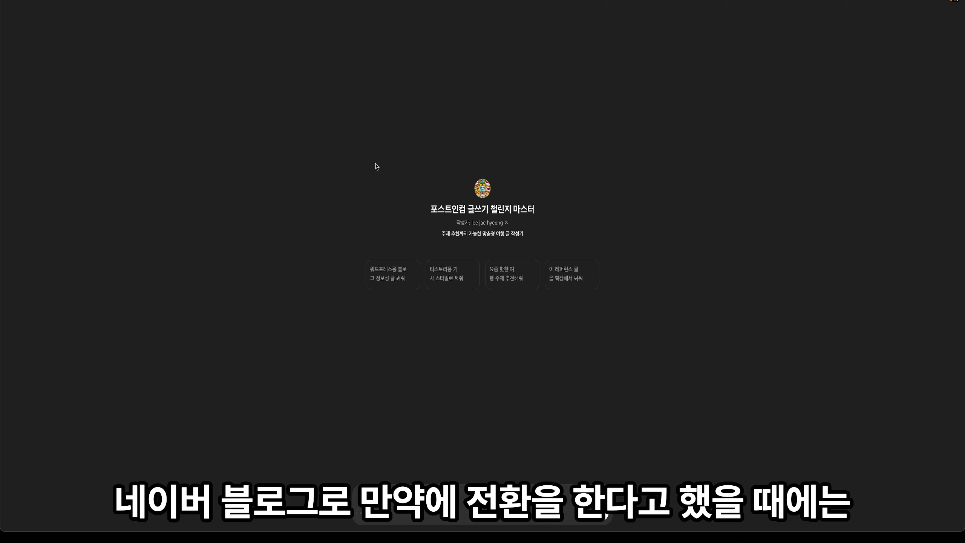
left_click(65, 1)
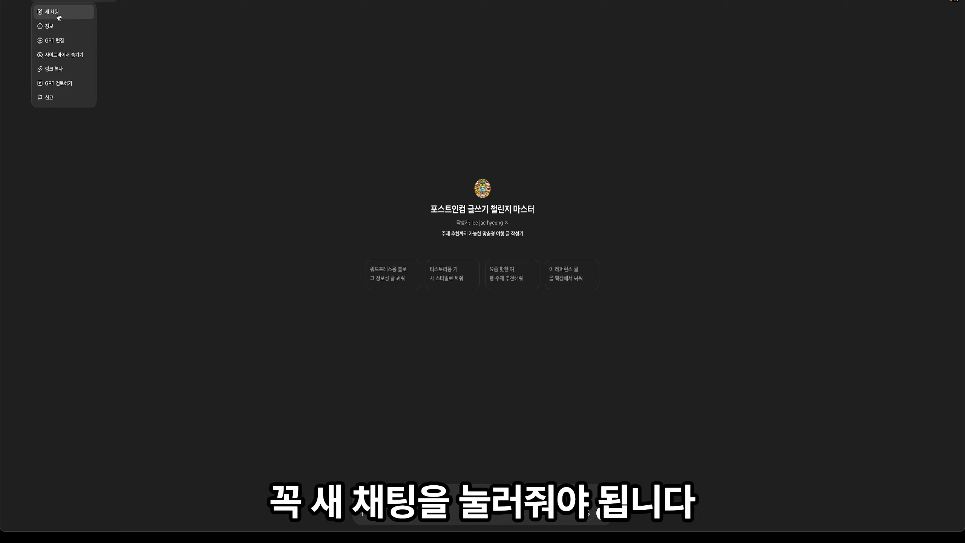
left_click(59, 15)
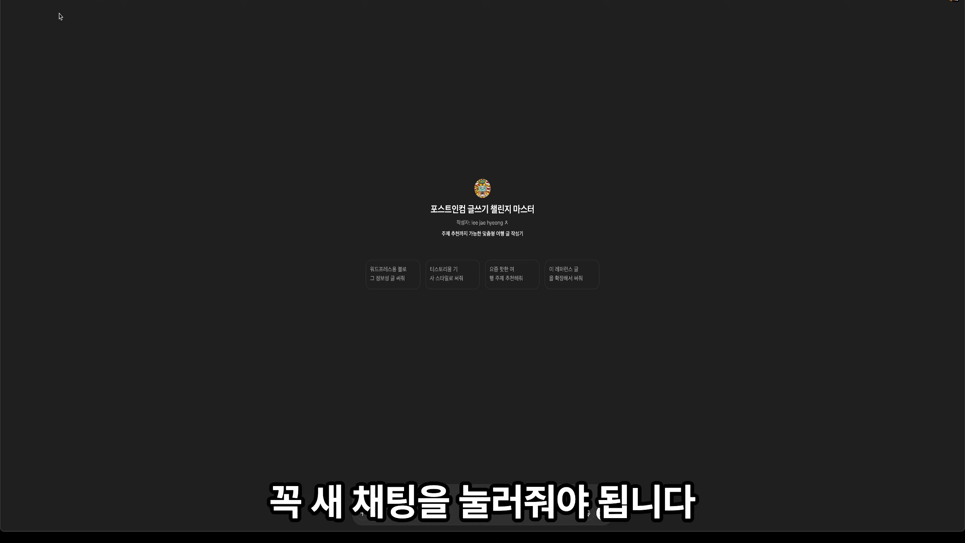
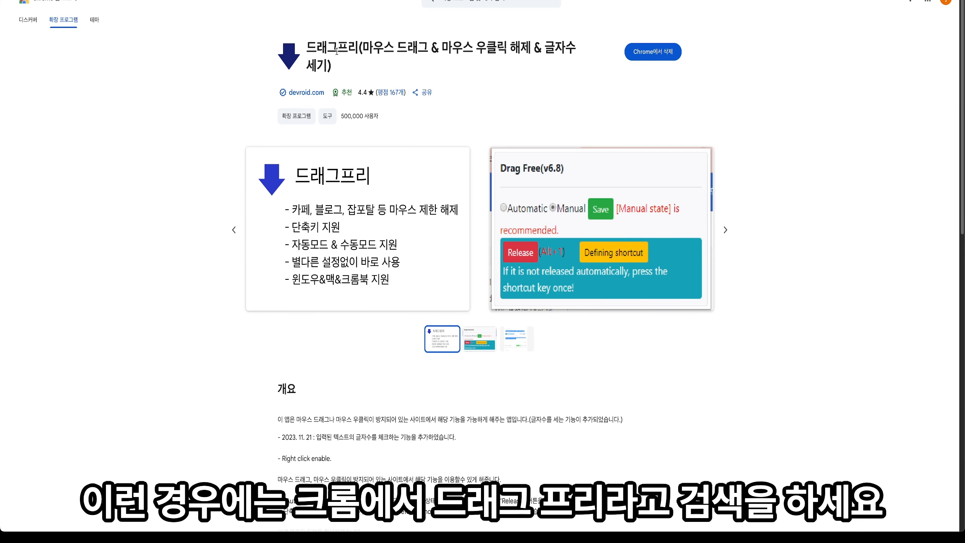
Open the 드래그프리 extension's Chrome Web Store page from the Google results and release the page's drag restriction with the extension.
double_click(337, 51)
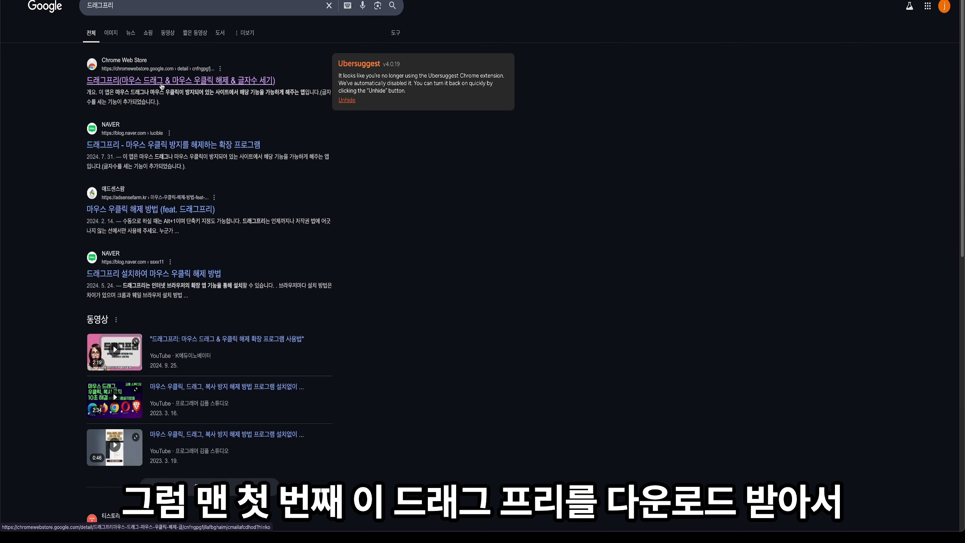
left_click(162, 82)
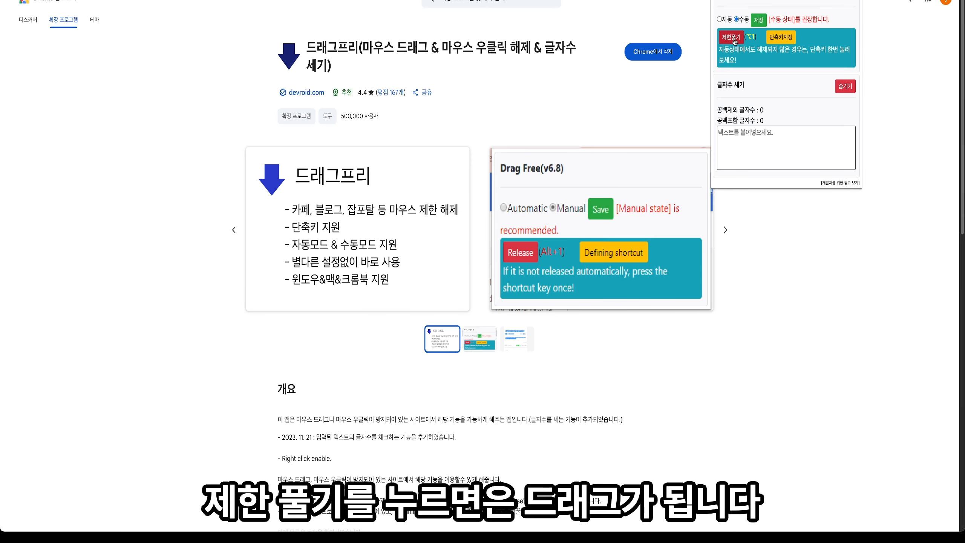
left_click(732, 37)
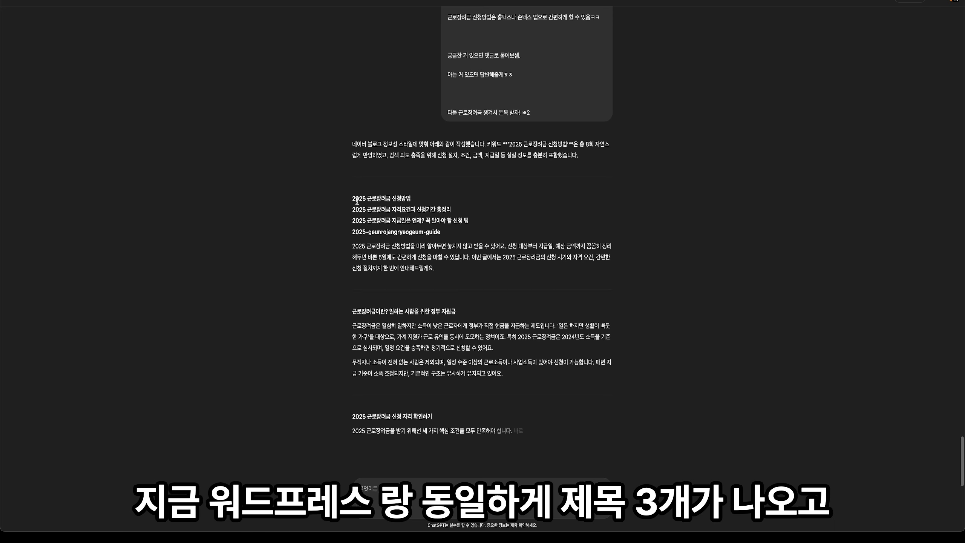
Examine the three titles, the English slug and the opening sections of the Naver blog article generated in ChatGPT.
left_click_drag(351, 200, 499, 221)
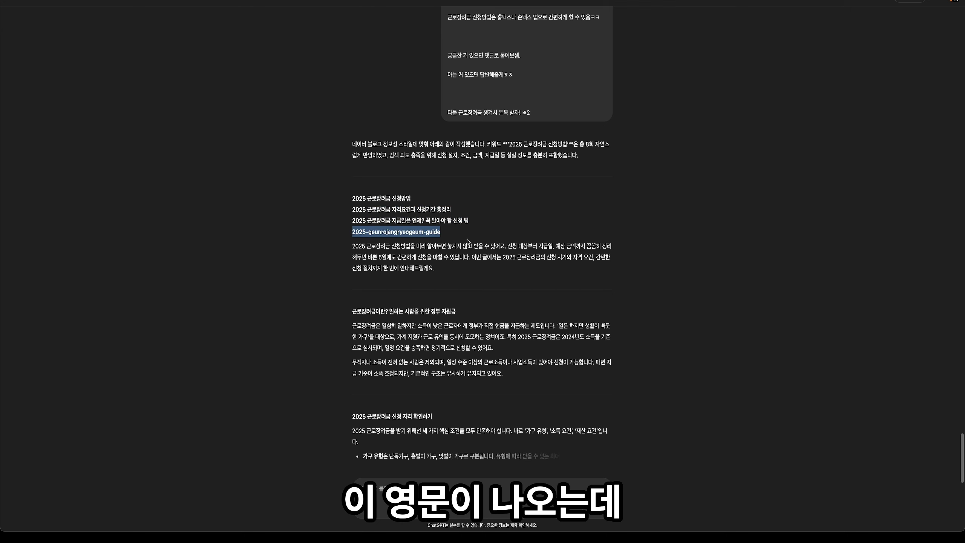
left_click_drag(441, 232, 353, 233)
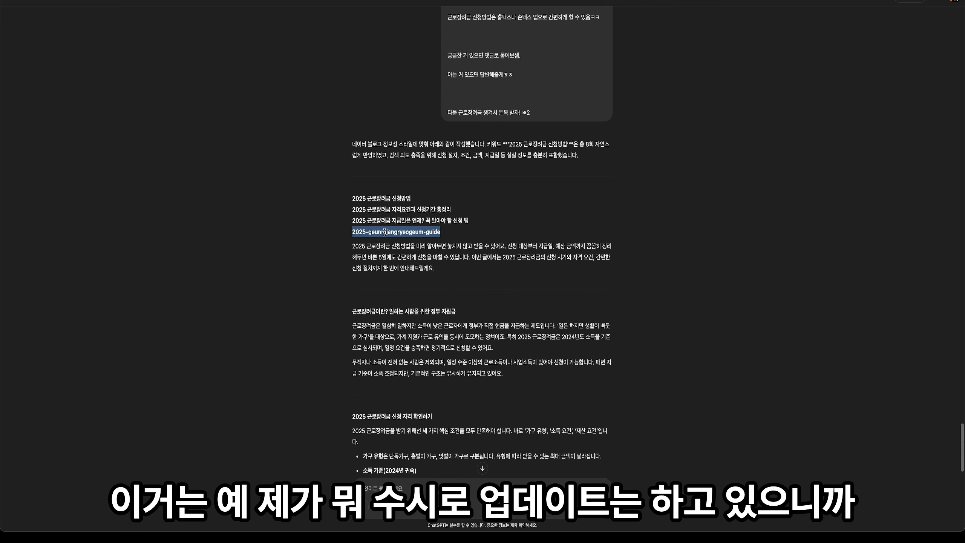
scroll(385, 232, "down", 4)
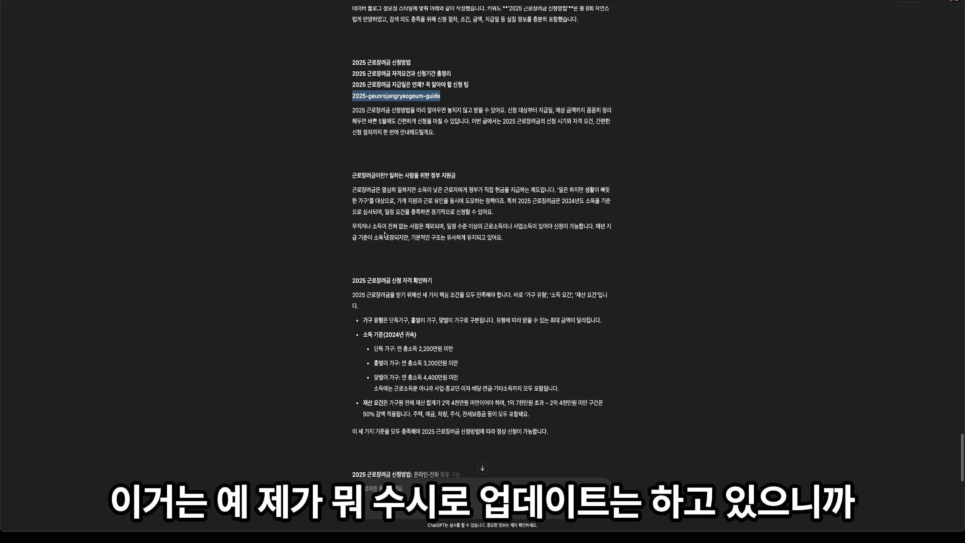
scroll(418, 184, "up", 2)
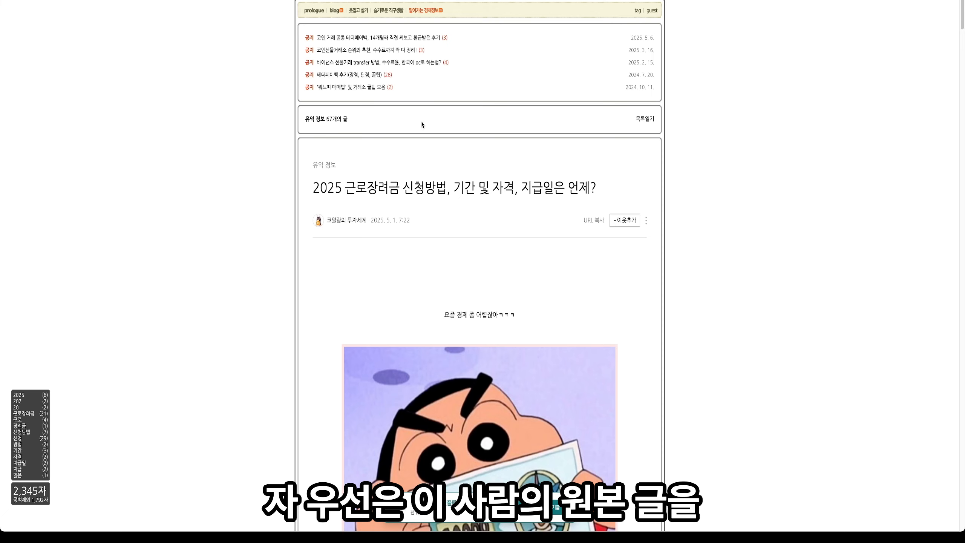
Copy the original Naver blog post from its title to its end and replace the similarity checker's comparison document with it.
left_click_drag(315, 185, 558, 252)
scroll(566, 276, "down", 20)
scroll(567, 277, "up", 8)
scroll(566, 276, "up", 8)
left_click(543, 261, "shift")
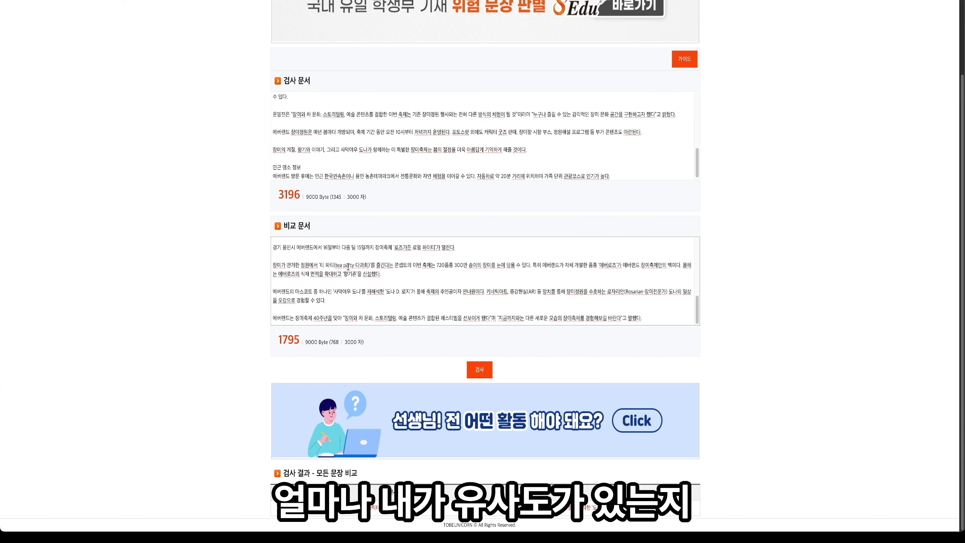
key("ctrl+a")
key("ctrl+v")
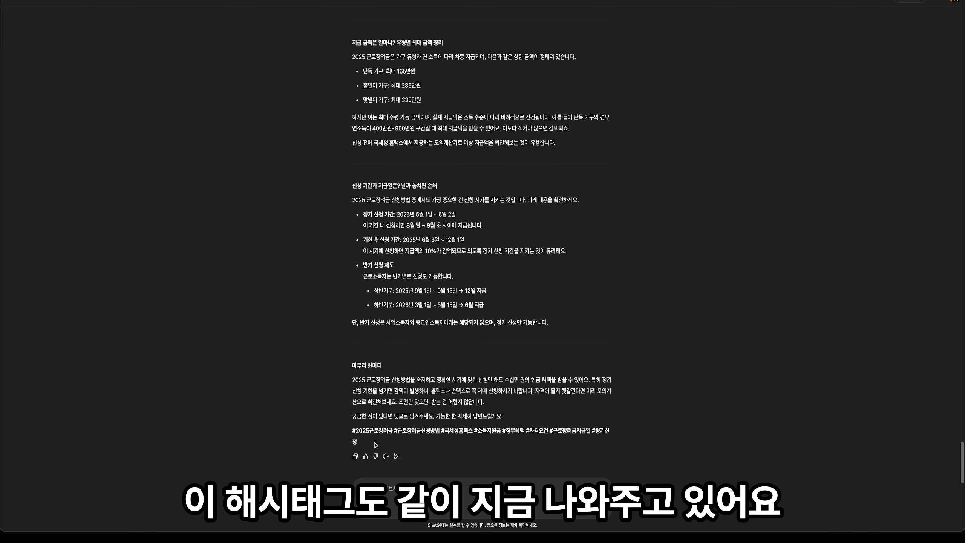
Copy the generated 2025 근로장려금 신청방법 article with its hashtags from ChatGPT into the similarity checker as the document under check.
left_click_drag(375, 445, 336, 345)
scroll(390, 322, "up", 20)
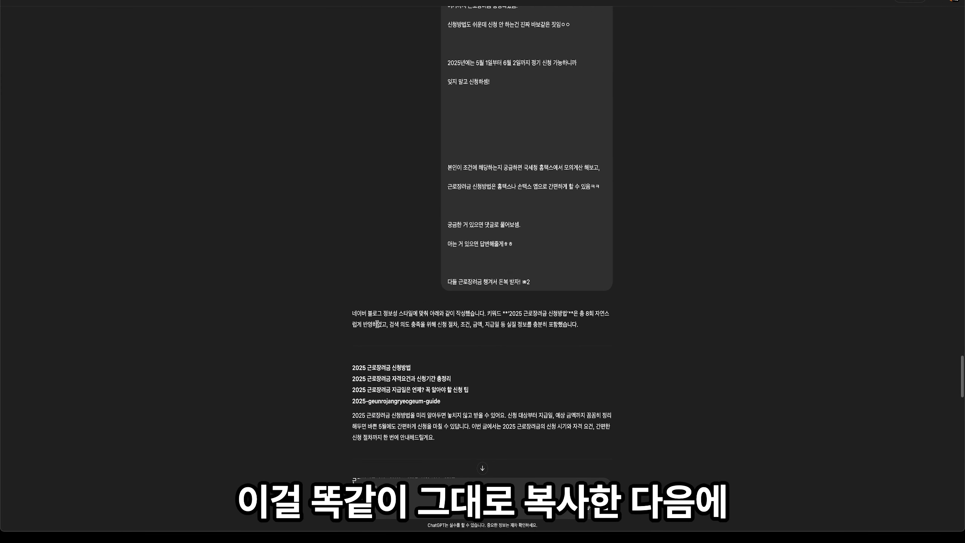
scroll(377, 323, "down", 5)
left_click(354, 184, "shift")
key("ctrl+c")
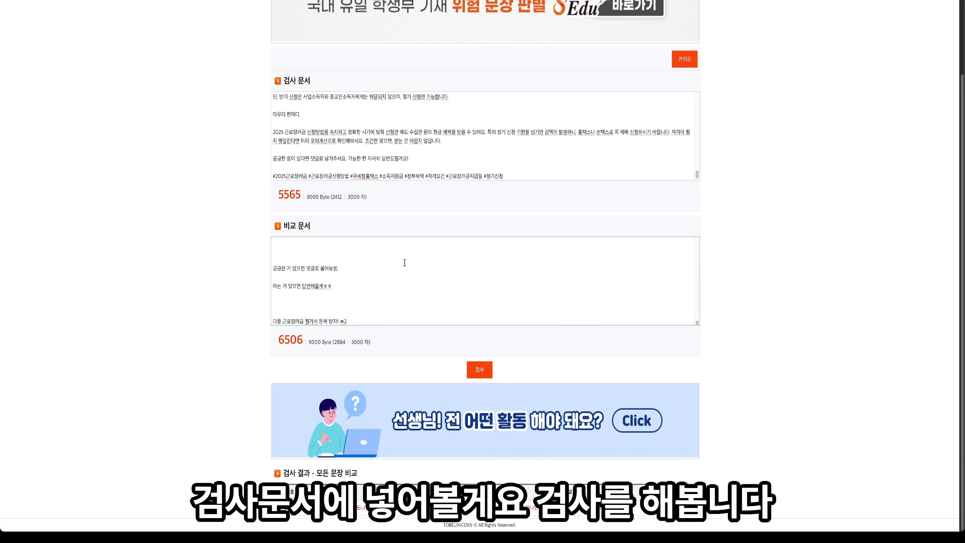
Run the similarity check and examine the matched sentences on income criteria and application method.
left_click(479, 369)
scroll(488, 267, "down", 5)
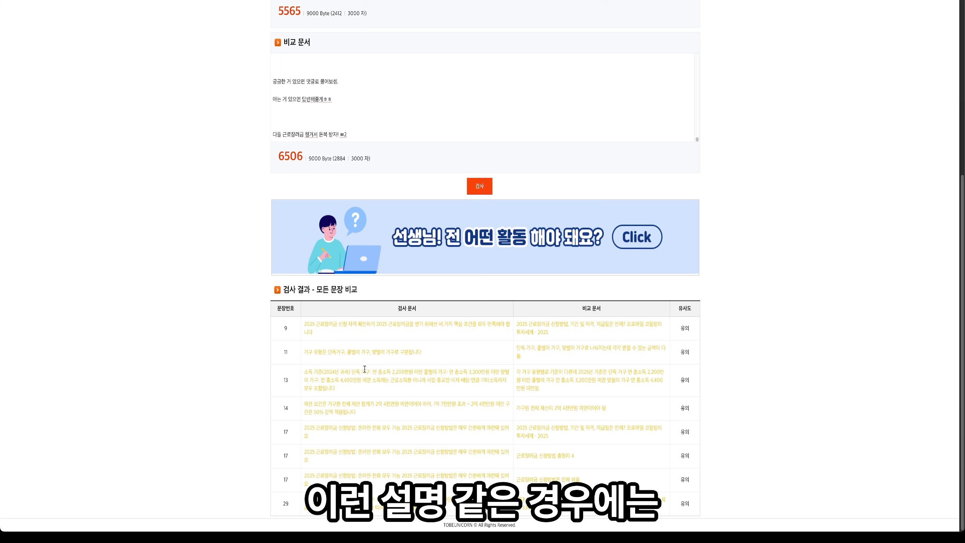
left_click_drag(305, 374, 383, 392)
left_click(383, 392)
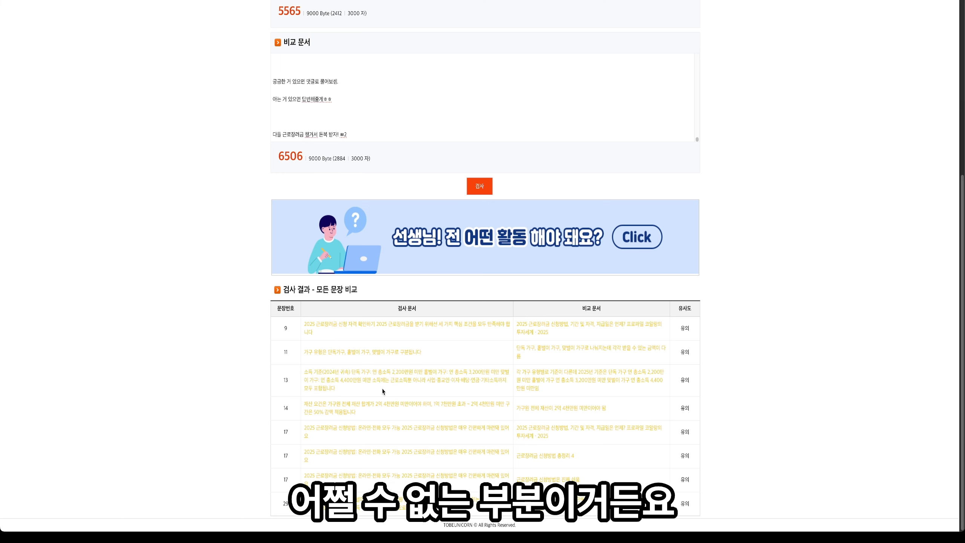
triple_click(392, 427)
left_click(452, 353)
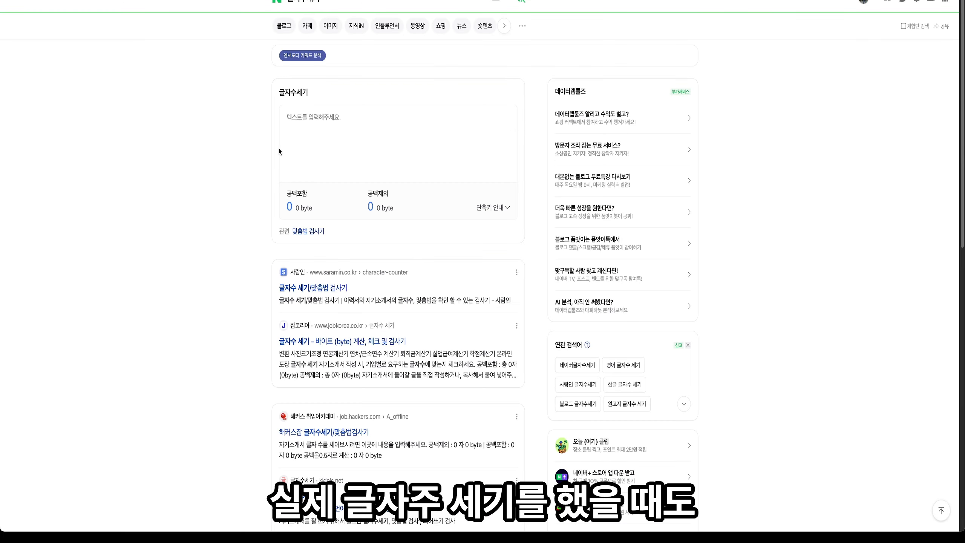
Paste the copied article into Naver's character counter to check its length.
left_click(280, 151)
key("ctrl+v")
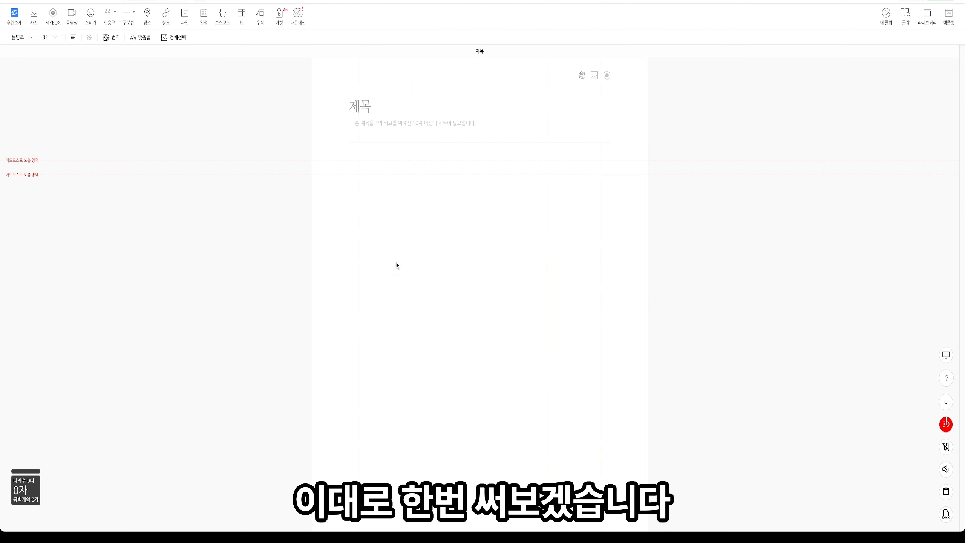
Try pasting the copied article into the blog post body with its original formatting.
left_click(373, 162)
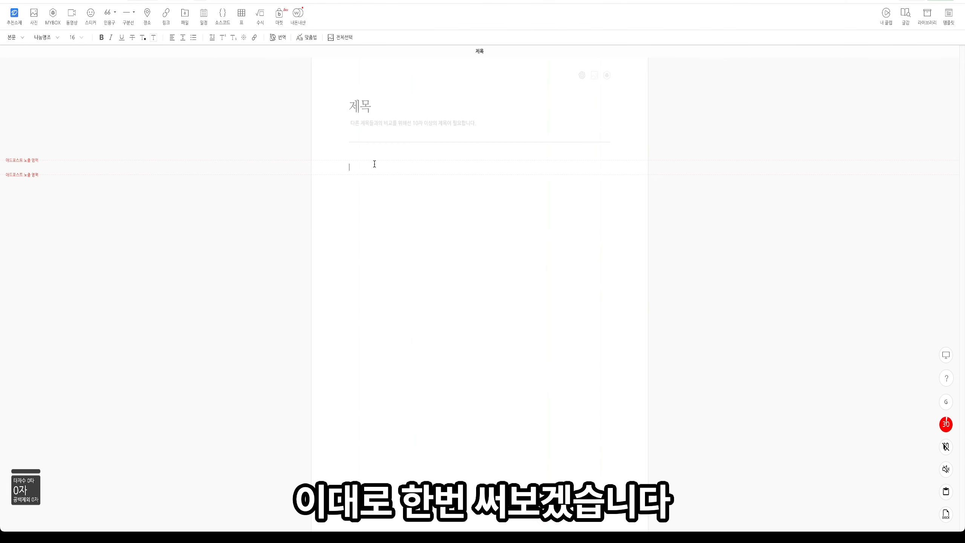
key("ctrl+v")
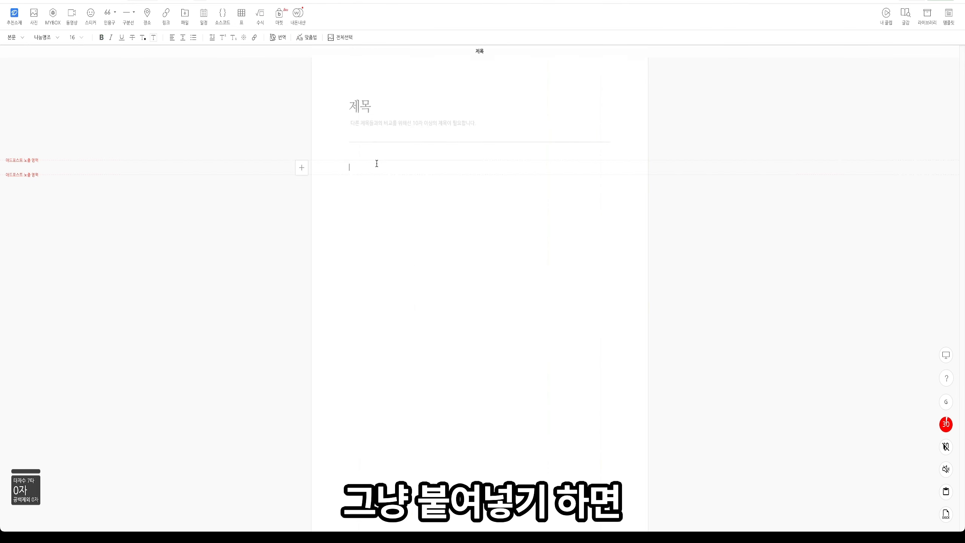
key("ctrl+v")
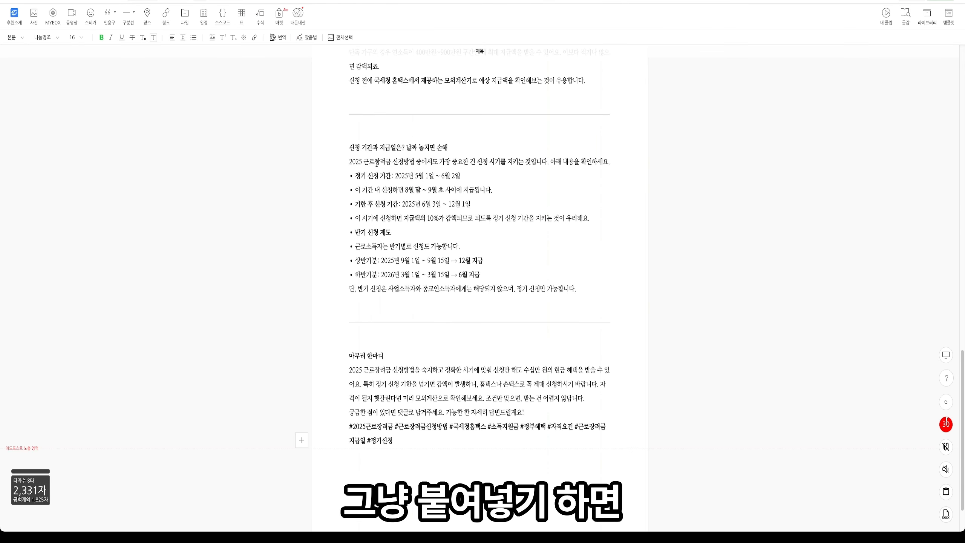
scroll(376, 163, "up", 15)
scroll(377, 163, "down", 8)
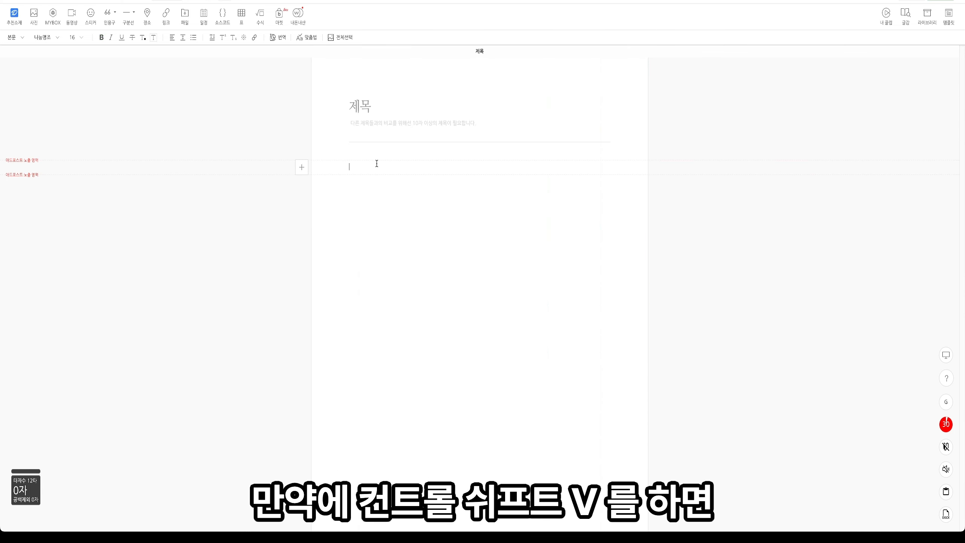
Try pasting the article into the empty body without formatting and with formatting, undoing each attempt.
key("ctrl+shift+v")
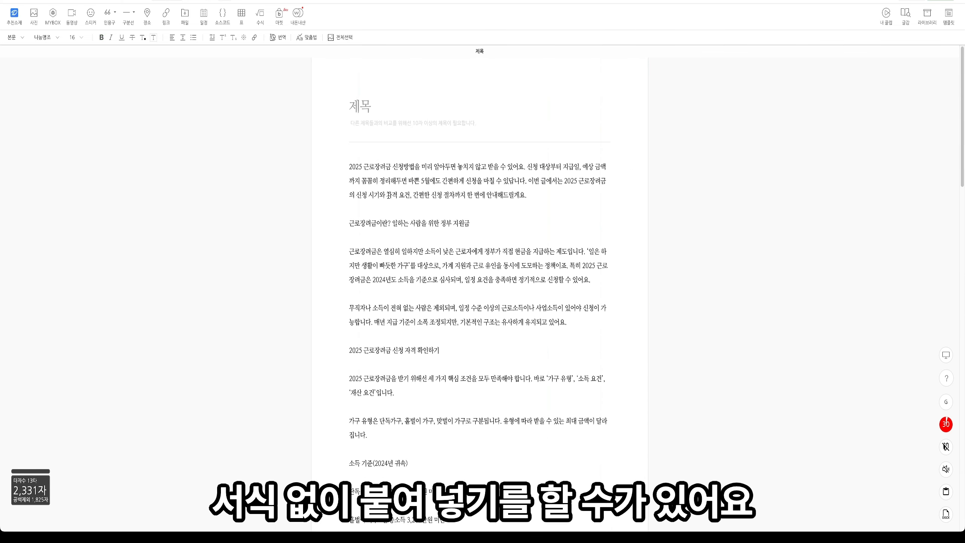
key("ctrl+z")
right_click(381, 164)
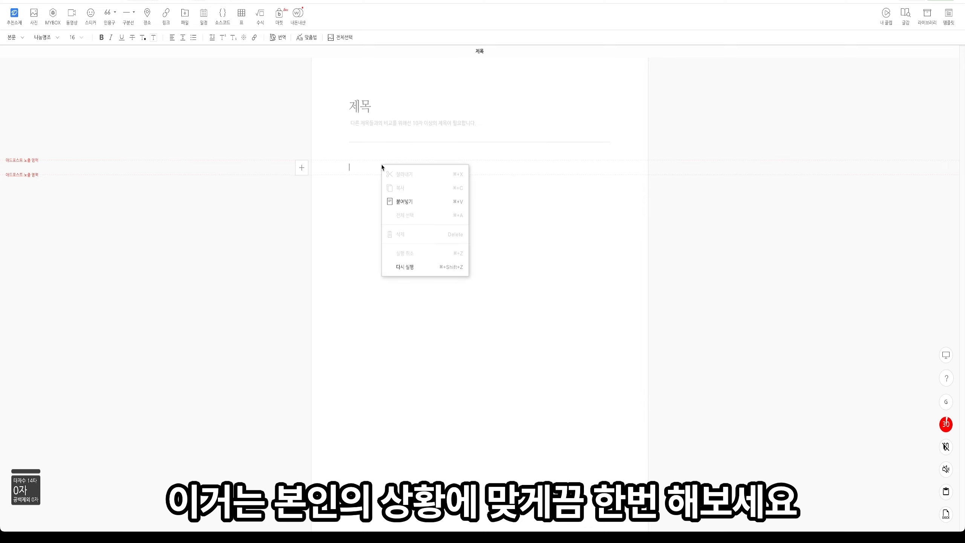
left_click(374, 168)
key("ctrl+v")
key("ctrl+z")
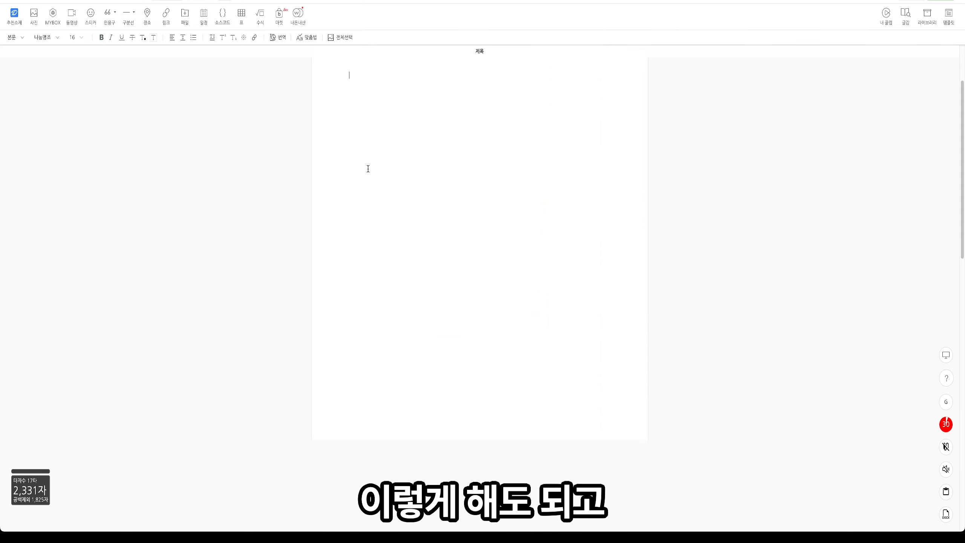
Paste the article into the body without formatting and set the post title to "2025 근로장려금 신청방법 총정리".
key("ctrl+shift+v")
scroll(368, 168, "up", 5)
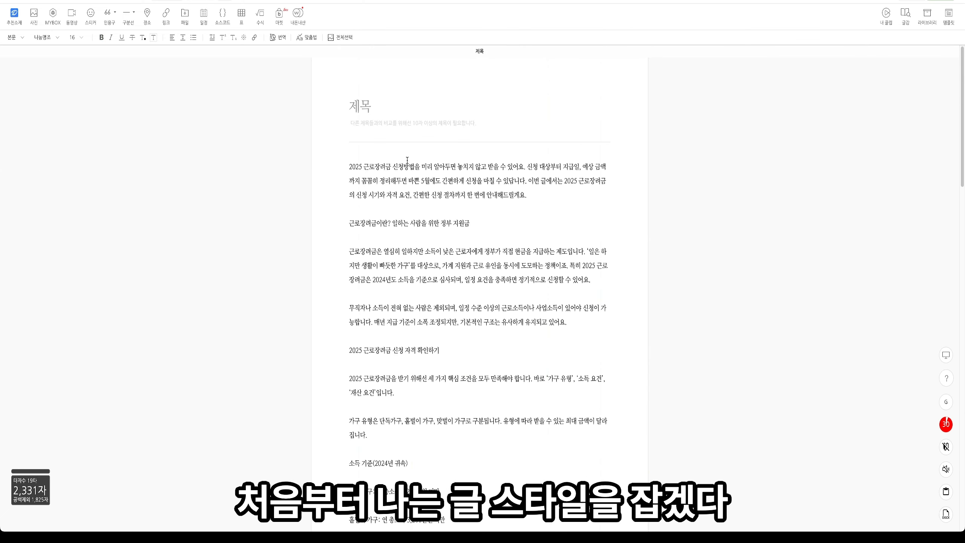
triple_click(385, 168)
left_click(385, 168)
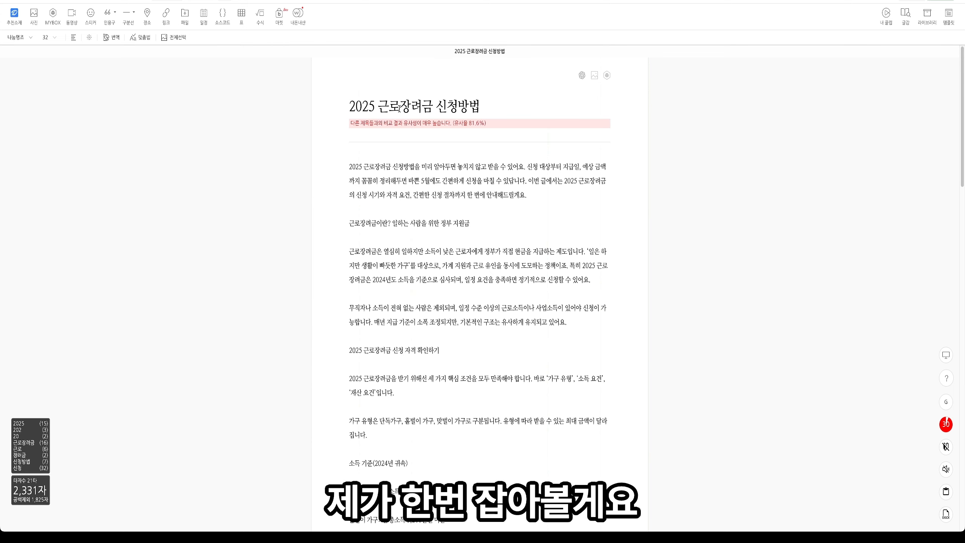
type("총정리")
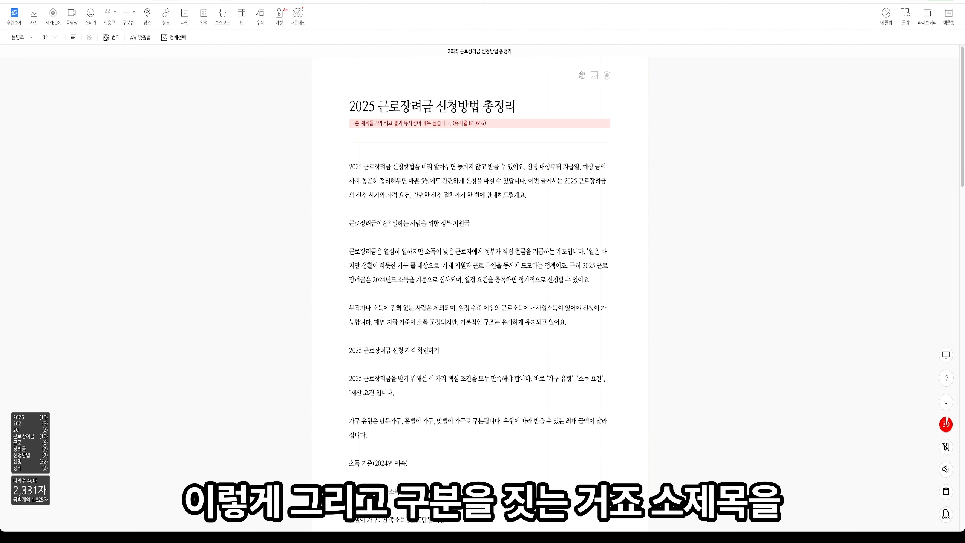
Style the subheadings from 근로장려금이란? to 소득 기준(2024년 귀속) as quotation headings.
triple_click(444, 223)
left_click(445, 210)
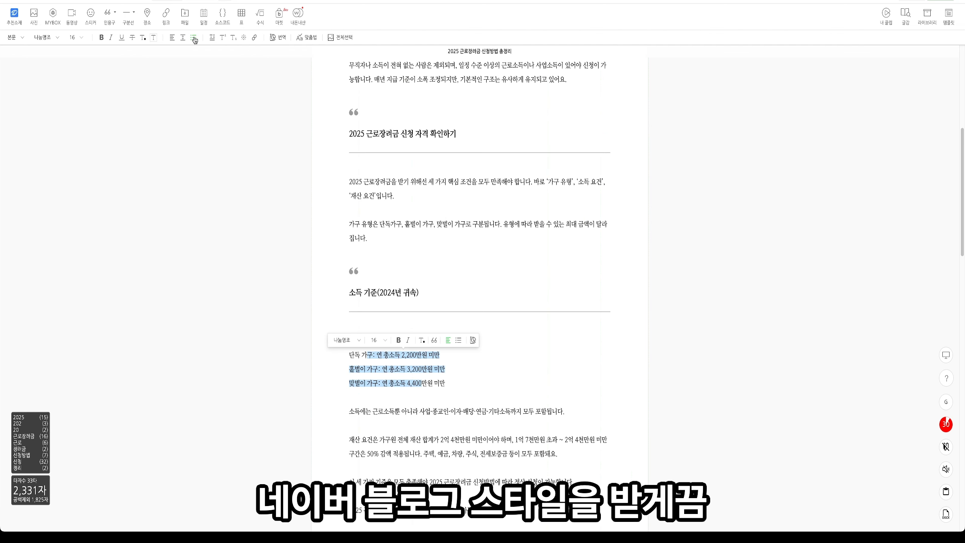
Turn the three household income limits into a bulleted list and join the 재산 요건 paragraph to the one before it.
left_click(194, 38)
left_click(196, 55)
left_click(624, 403)
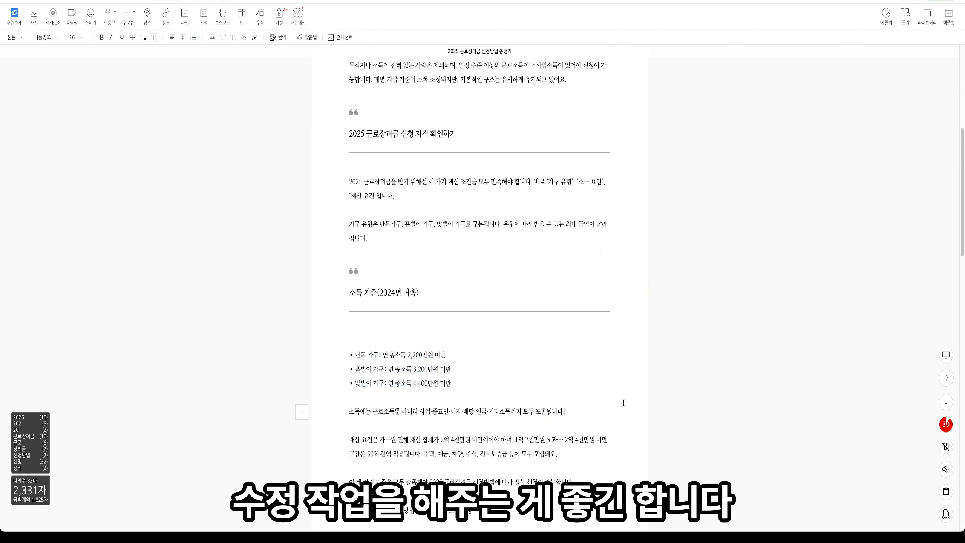
key("Delete")
key("Delete")
Make the 온라인·전화 모두 가능 subheading a quotation heading and shorten it to "2025 근로장려금 신청방법".
scroll(480, 342, "down", 6)
left_click_drag(474, 266, 349, 266)
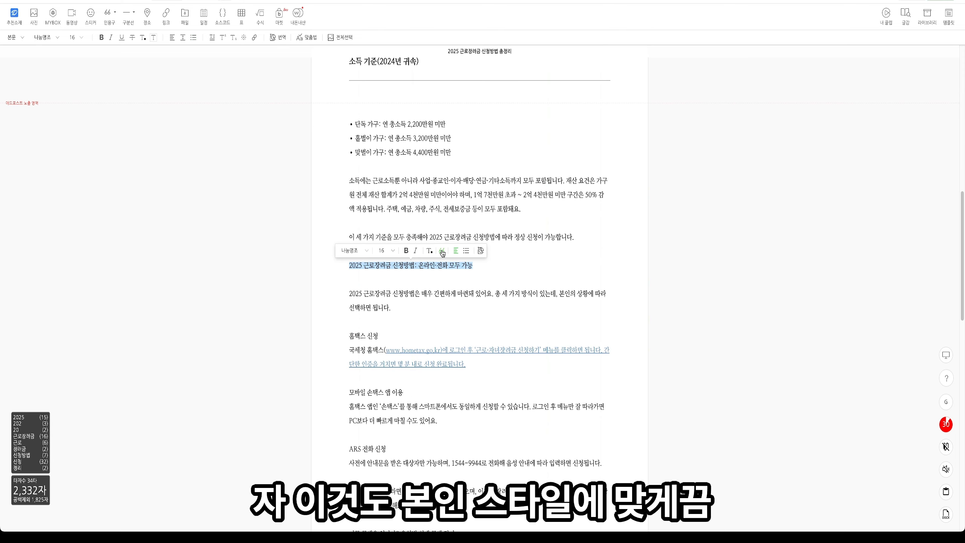
left_click(442, 251)
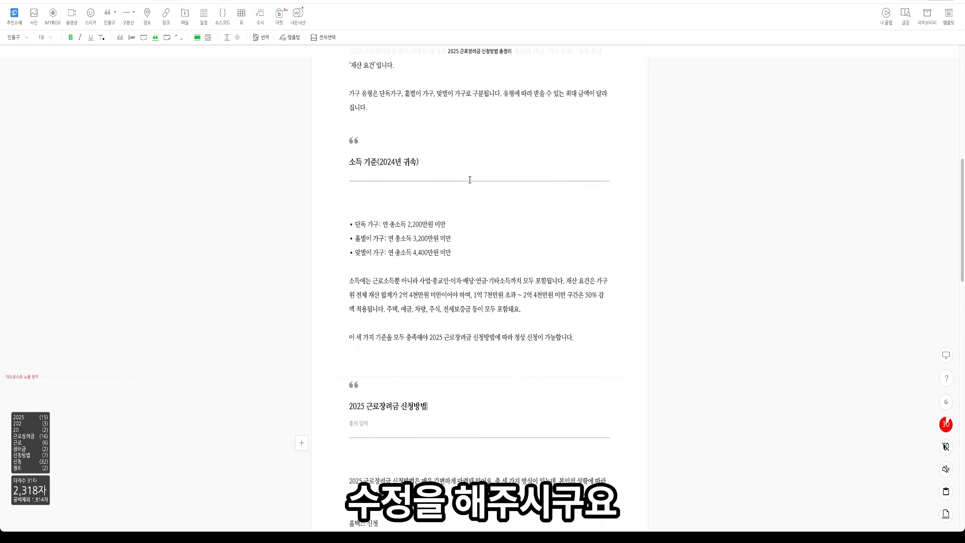
scroll(479, 266, "up", 5)
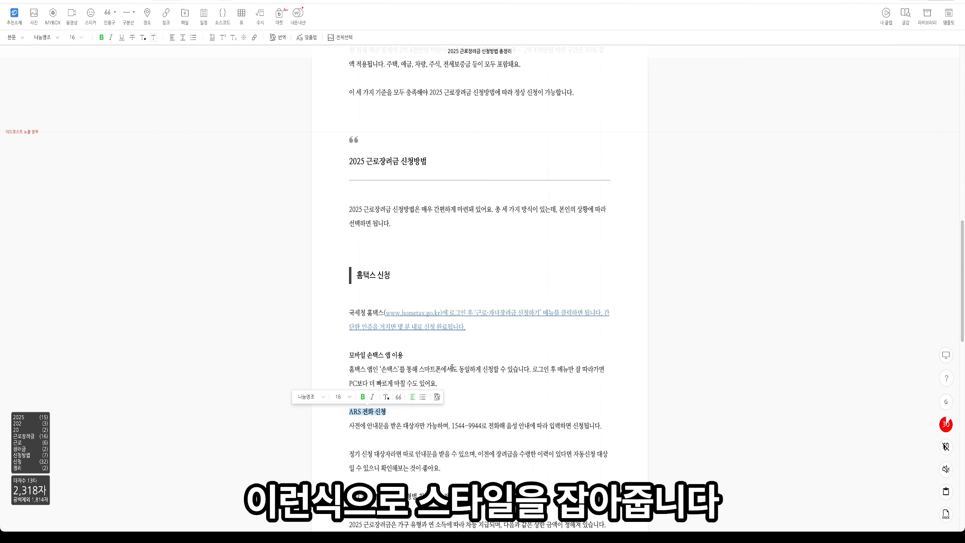
Style 지급 금액은 얼마나? as a quotation heading and turn the three household maximum amounts into a bulleted list.
left_click(452, 368)
scroll(452, 368, "down", 3)
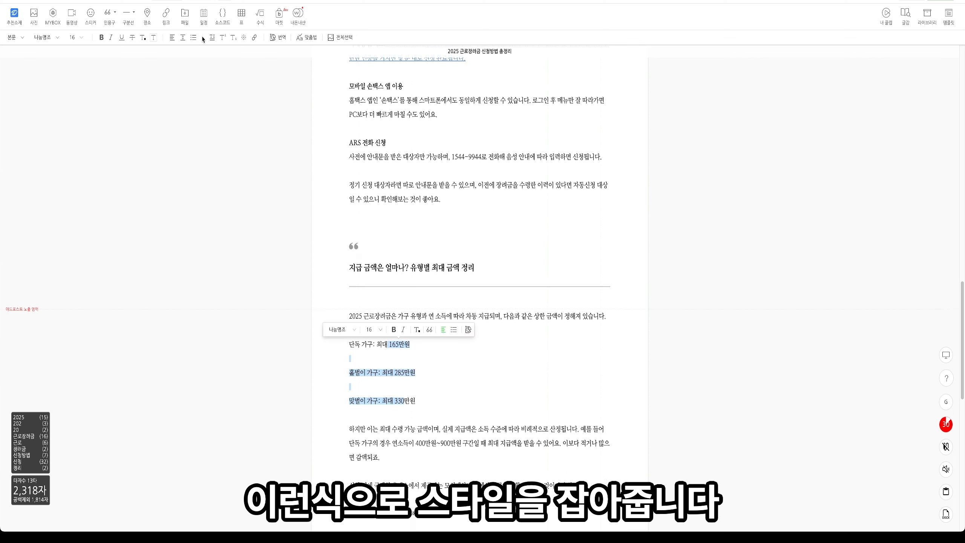
left_click(193, 38)
left_click(194, 53)
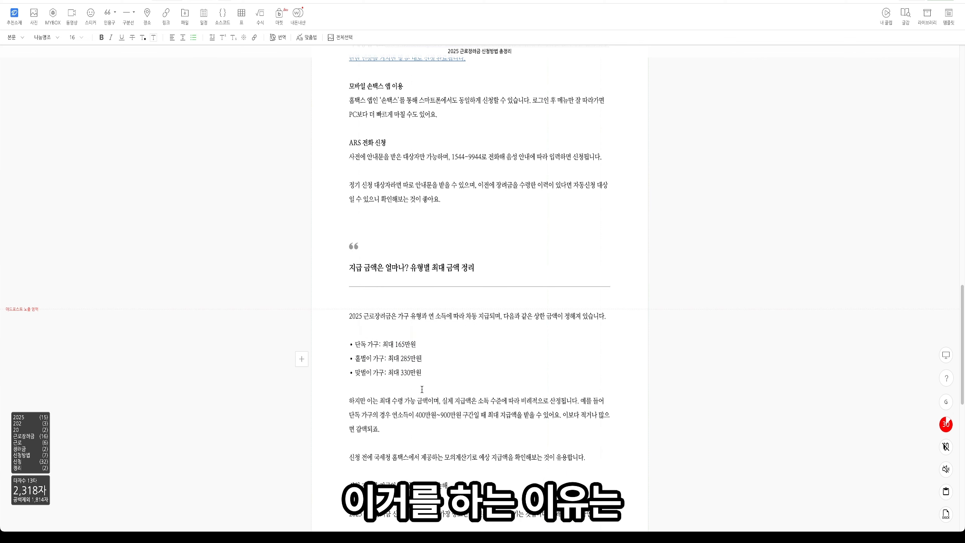
Style the subheading "신청 기간과 지급일은? 날짜 놓치면 손해" as a quotation heading.
scroll(479, 266, "down", 4)
double_click(430, 323)
triple_click(430, 322)
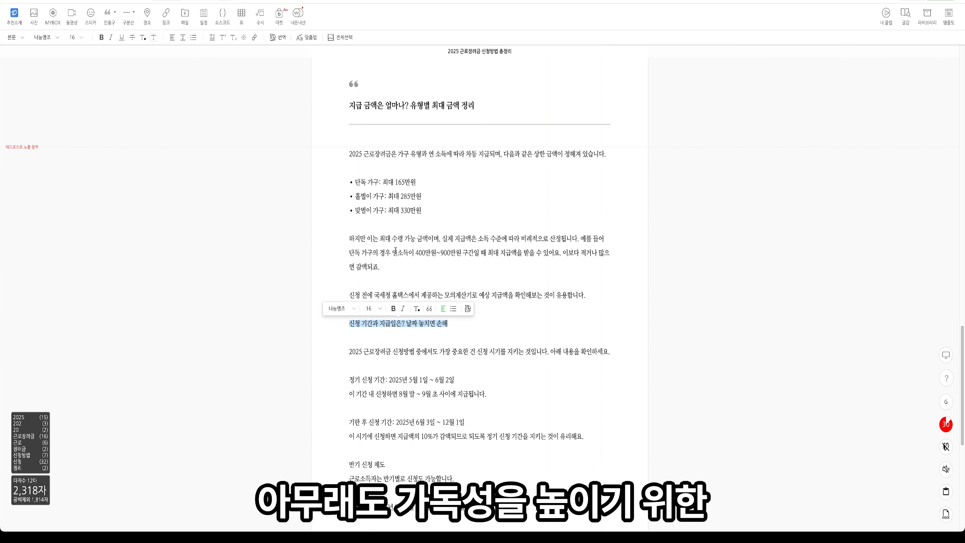
left_click(430, 310)
left_click(155, 38)
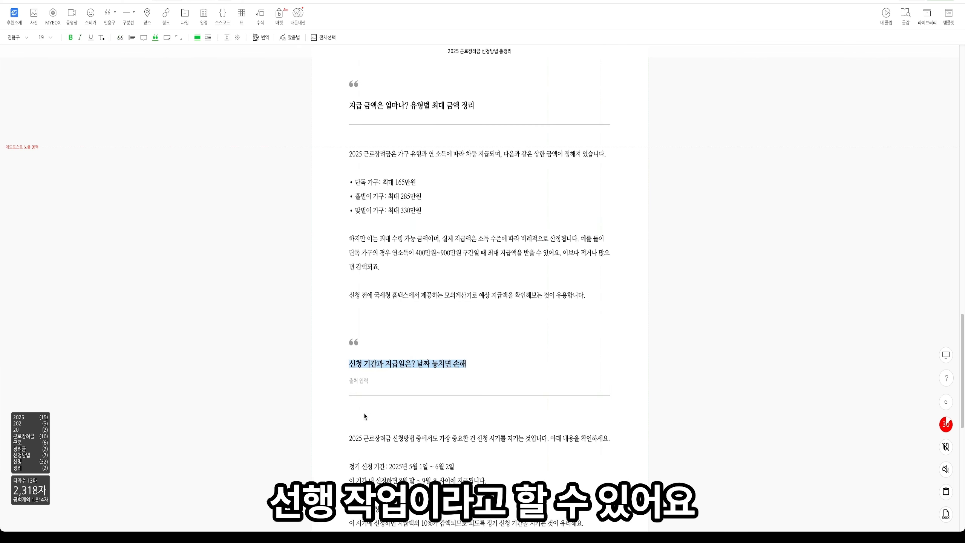
left_click(365, 416)
Bold the 정기 신청 기간 and 기한 후 신청 기간 lines, highlighting the first in yellow and the second in light orange.
scroll(441, 335, "down", 4)
triple_click(440, 281)
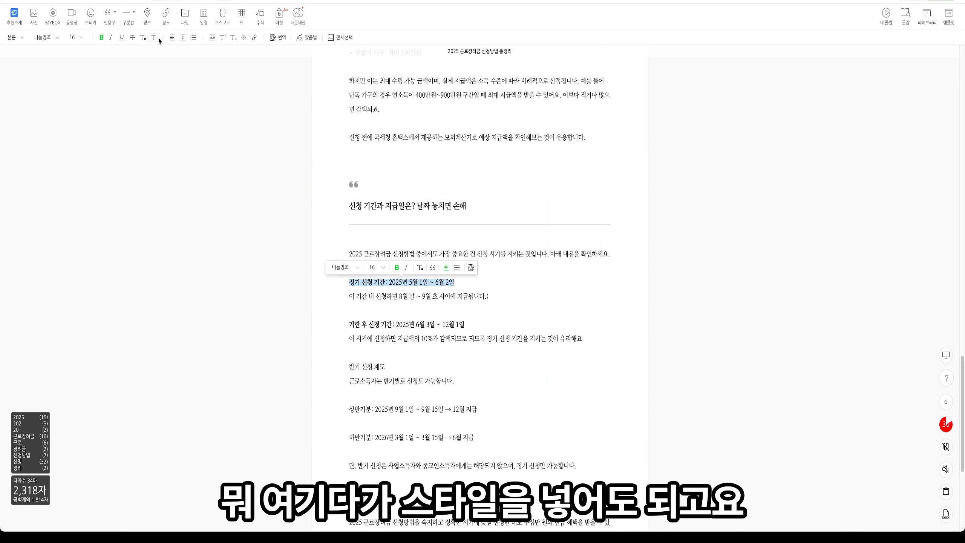
left_click(153, 37)
left_click(122, 69)
triple_click(407, 325)
left_click(154, 38)
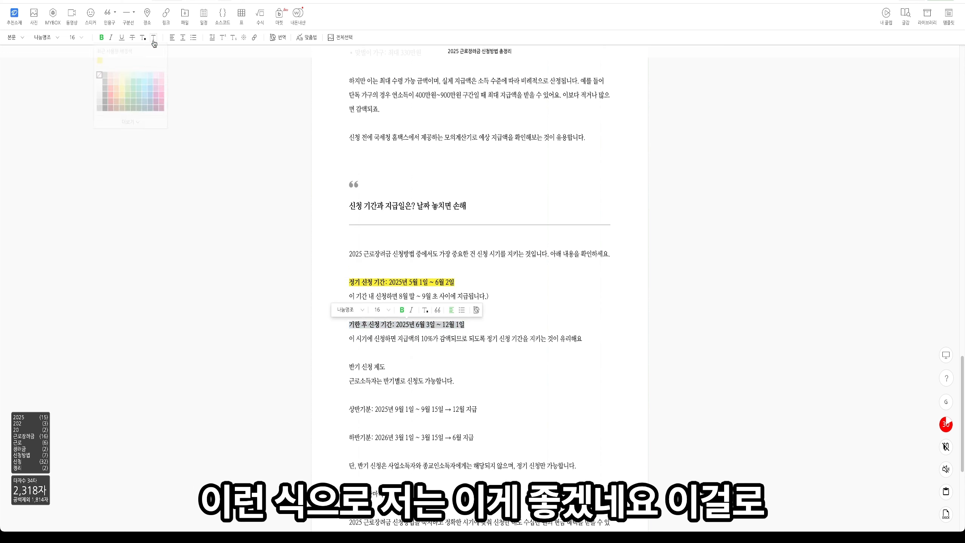
left_click(116, 85)
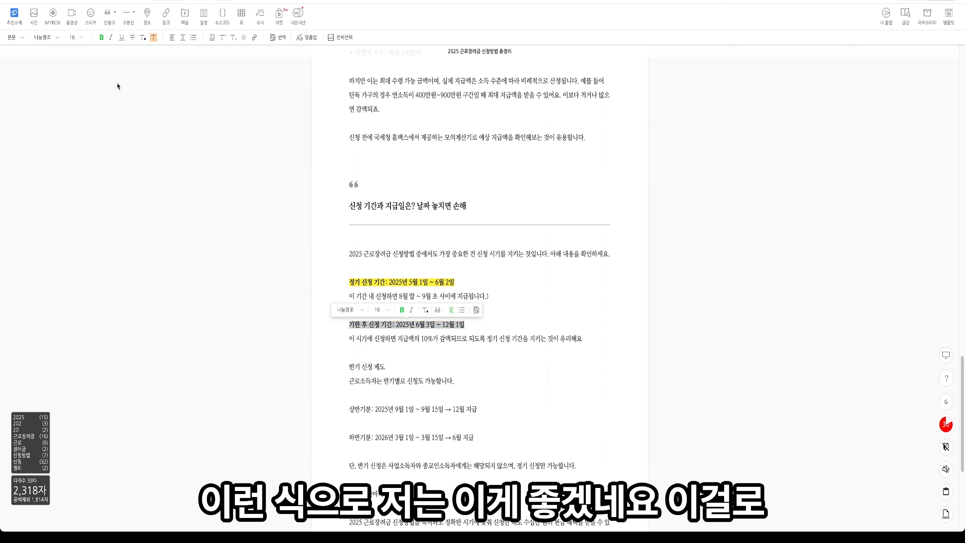
Change the highlight of the 정기 신청 기간 line to the same light orange as the 기한 후 신청 기간 line.
left_click(449, 253)
triple_click(425, 283)
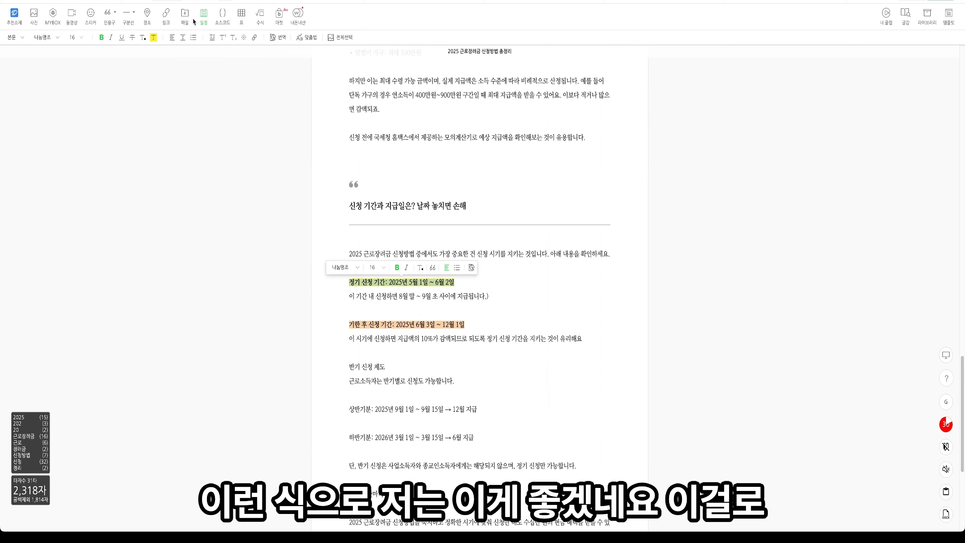
left_click(154, 38)
left_click(100, 62)
Bold the 반기 신청 제도 line and highlight it in light orange.
scroll(532, 247, "down", 5)
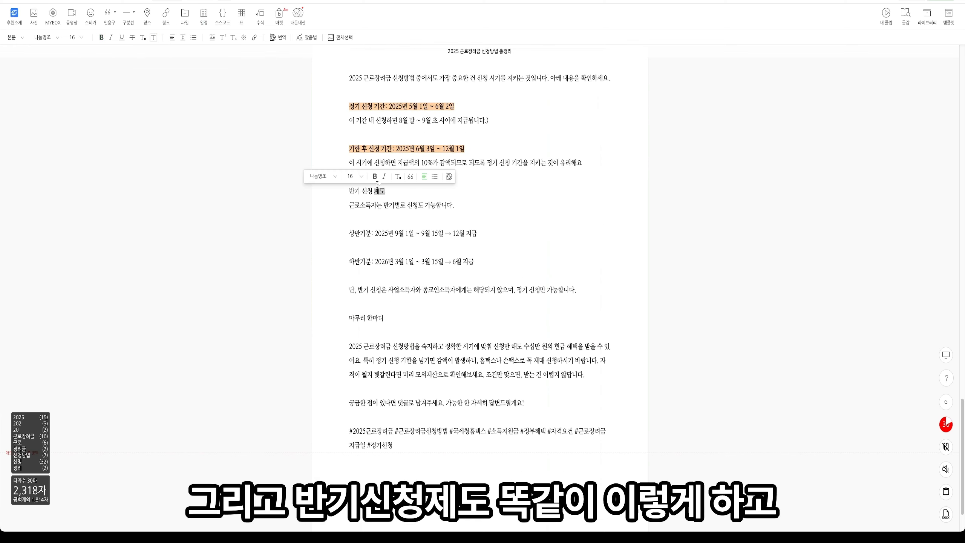
triple_click(367, 191)
scroll(393, 206, "up", 2)
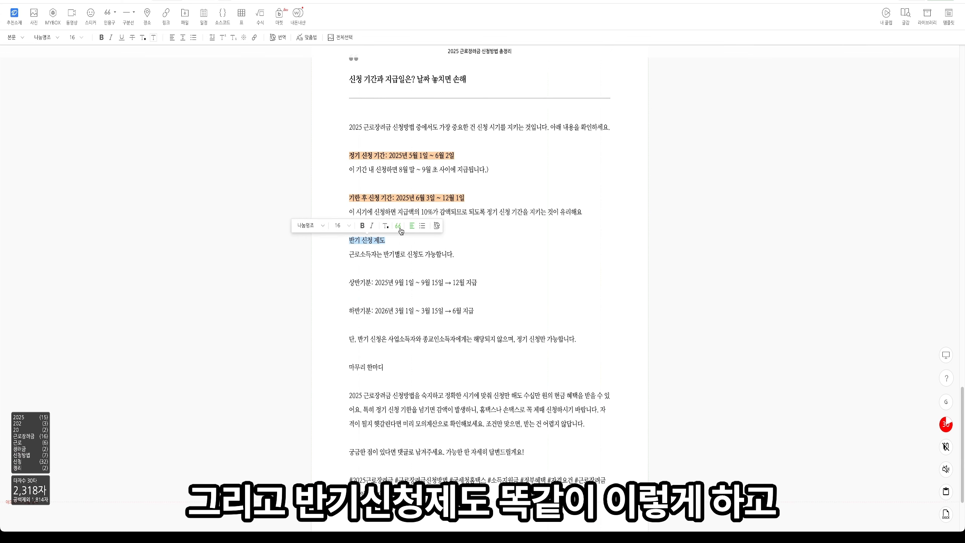
key("ctrl+b")
left_click(142, 38)
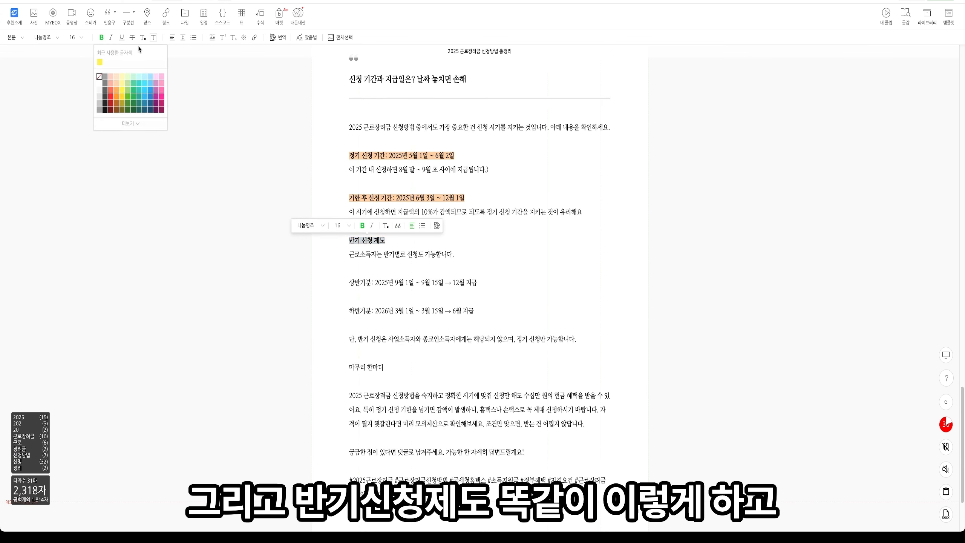
left_click(99, 64)
Turn the 상반기분 and 하반기분 lines into a bulleted list and remove the 마무리 한마디 subheading.
left_click_drag(421, 282, 418, 283)
left_click_drag(418, 282, 434, 308)
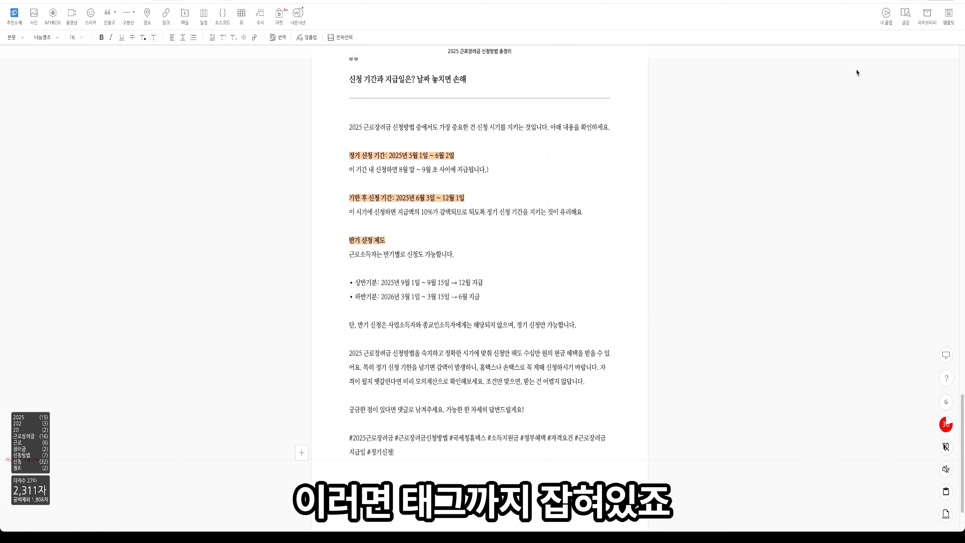
Check the post's tags in the publish settings.
left_click(941, 1)
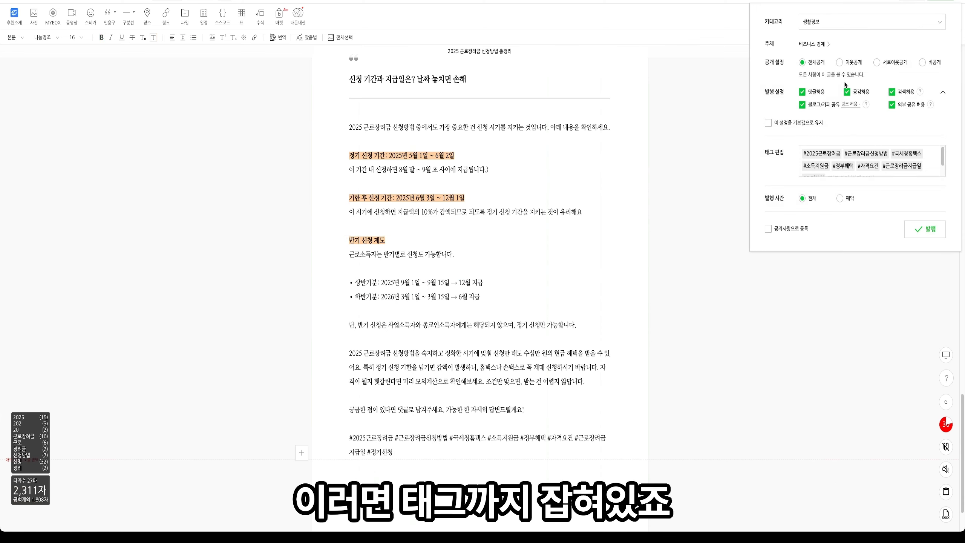
left_click(941, 1)
scroll(455, 172, "up", 15)
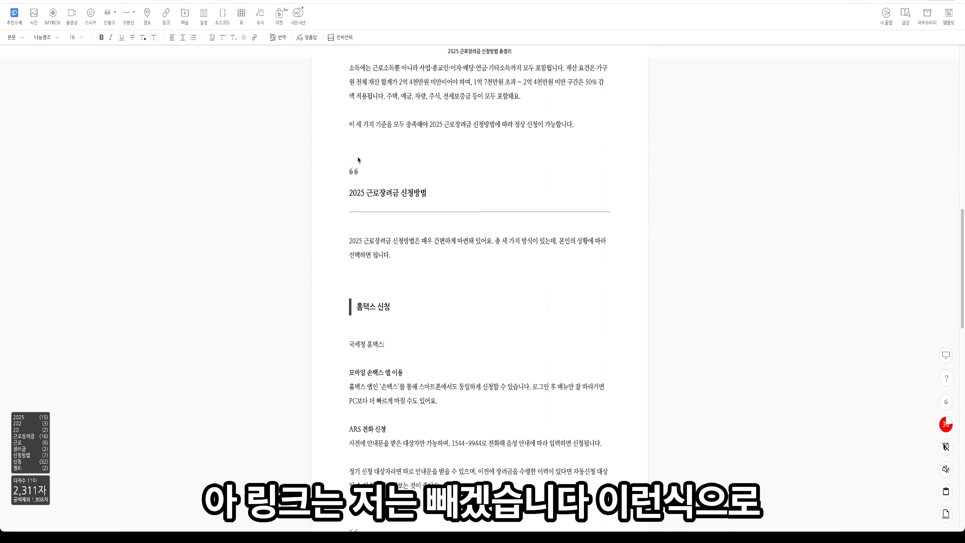
scroll(418, 342, "up", 1)
left_click_drag(444, 358, 381, 355)
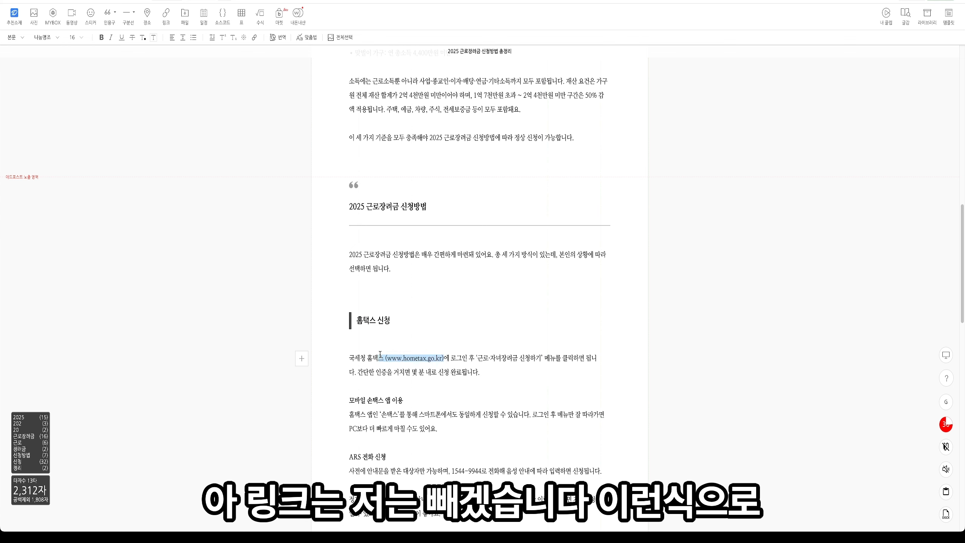
key("BackSpace")
scroll(478, 365, "up", 15)
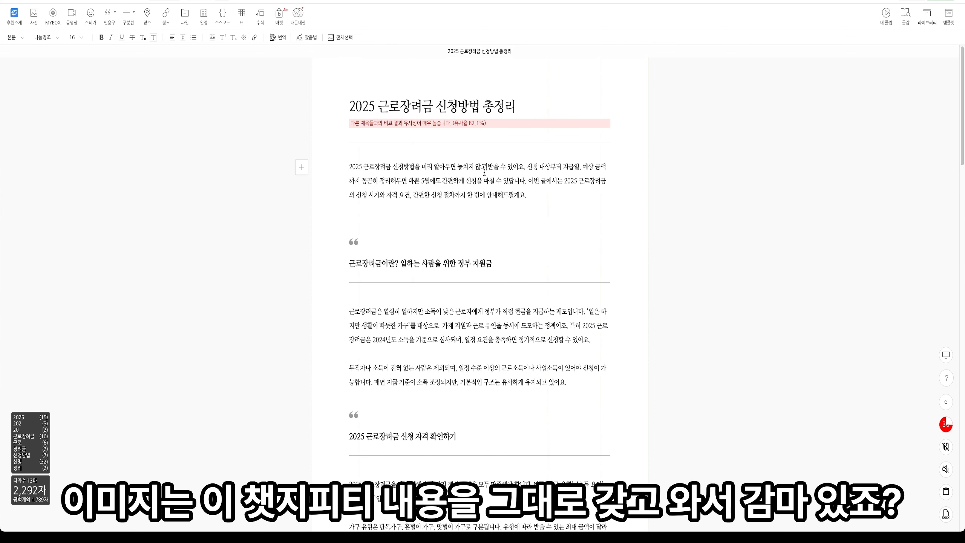
Switch to ChatGPT and copy the generated 근로장려금 article from its title through the hashtags.
key("ctrl+Tab")
key("ctrl+a")
left_click(366, 187)
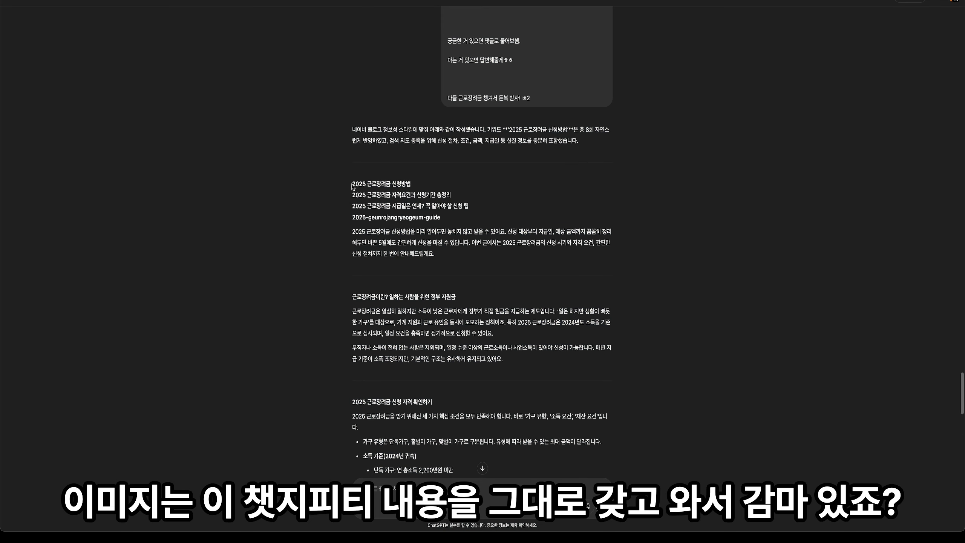
left_click_drag(352, 184, 457, 253)
left_click(458, 253)
scroll(513, 331, "down", 20)
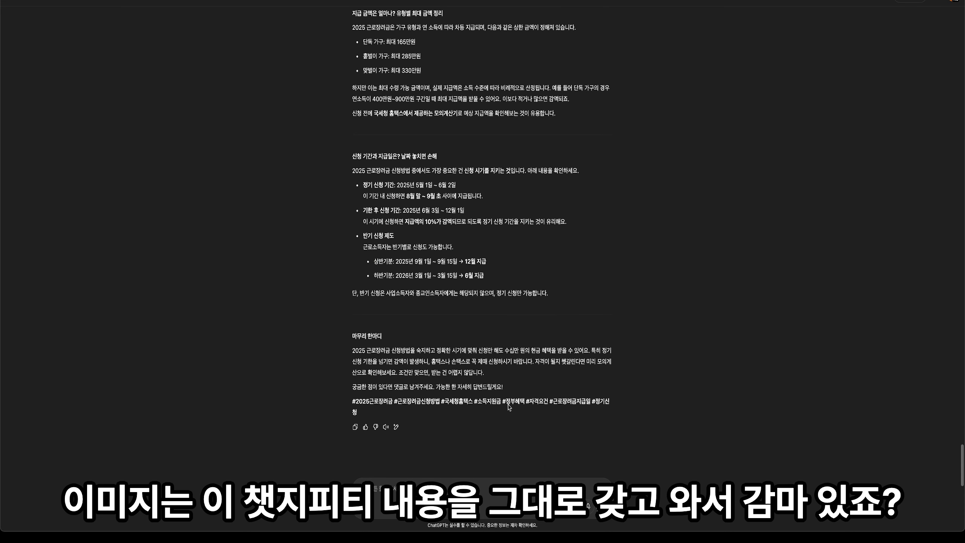
Switch to Gamma and start a new presentation from pasted text, using the copied article and the 기본 size.
key("super+a")
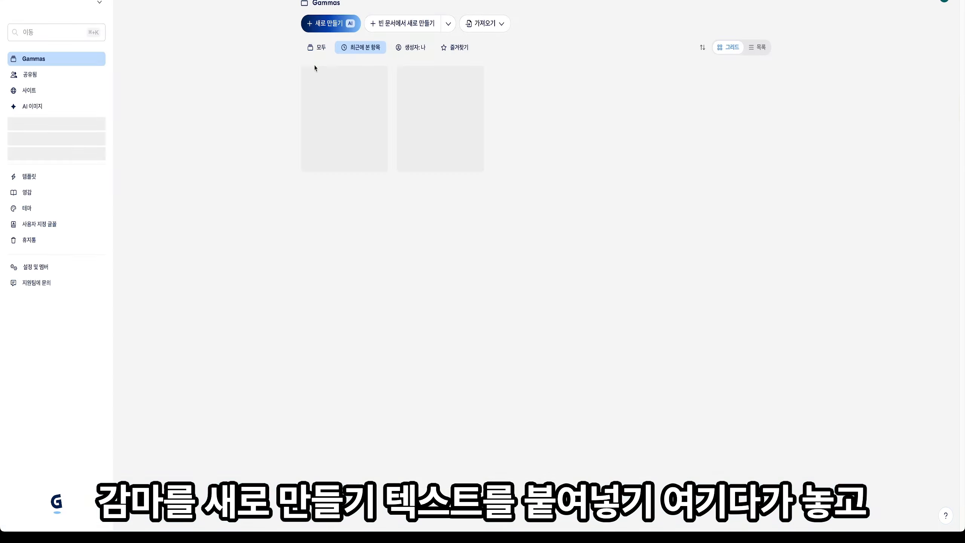
left_click(327, 24)
left_click(386, 197)
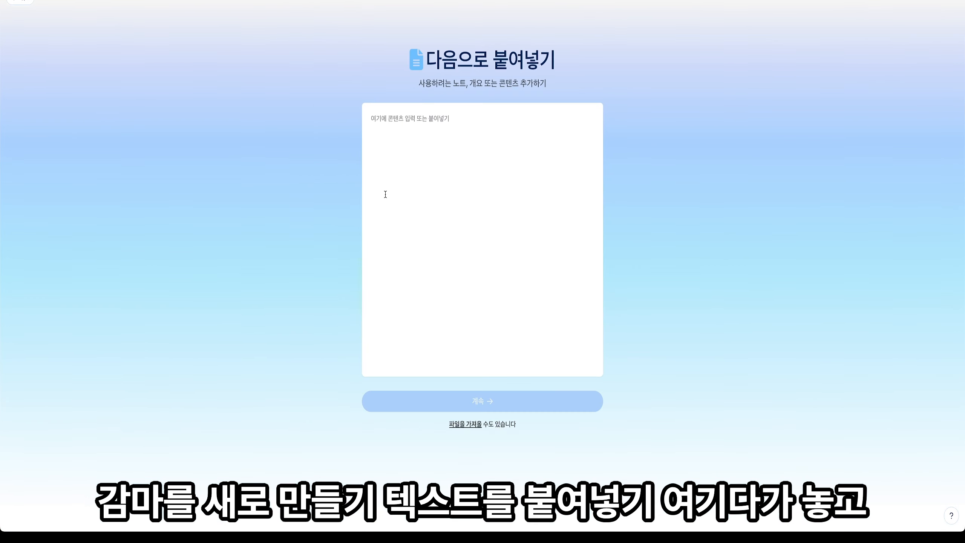
key("super+v")
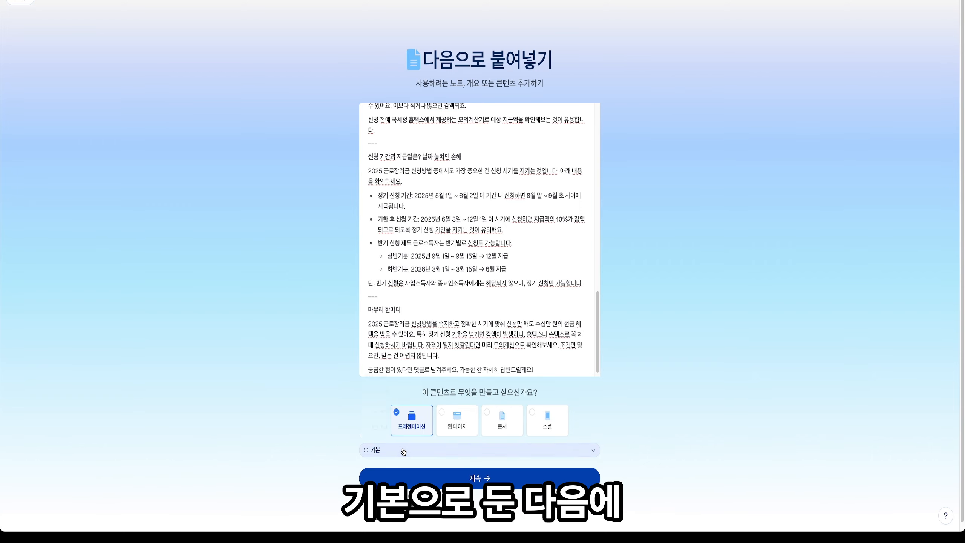
left_click(479, 478)
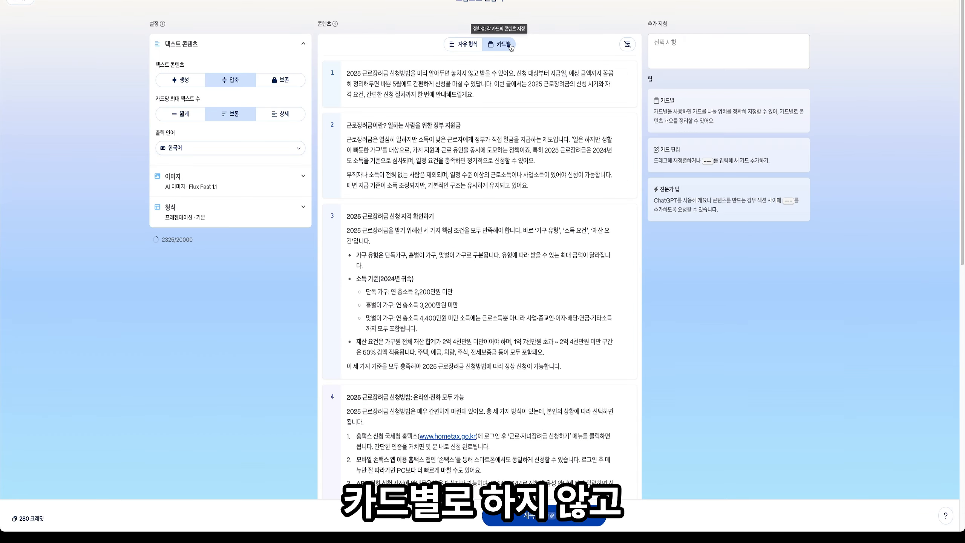
Review the card-by-card outline, set the content mode to 자유 형식 and generate the presentation with a pink theme.
scroll(429, 274, "down", 10)
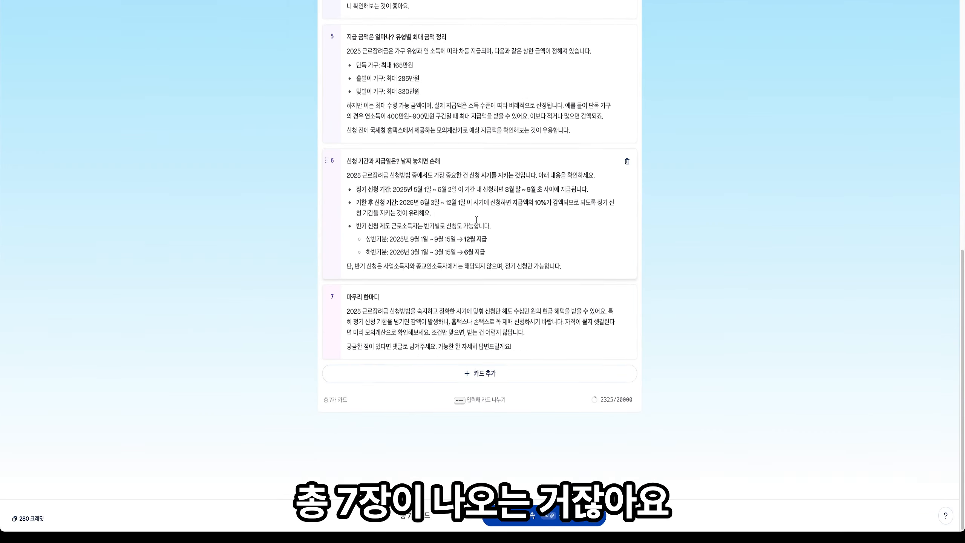
scroll(429, 274, "up", 10)
scroll(427, 215, "down", 10)
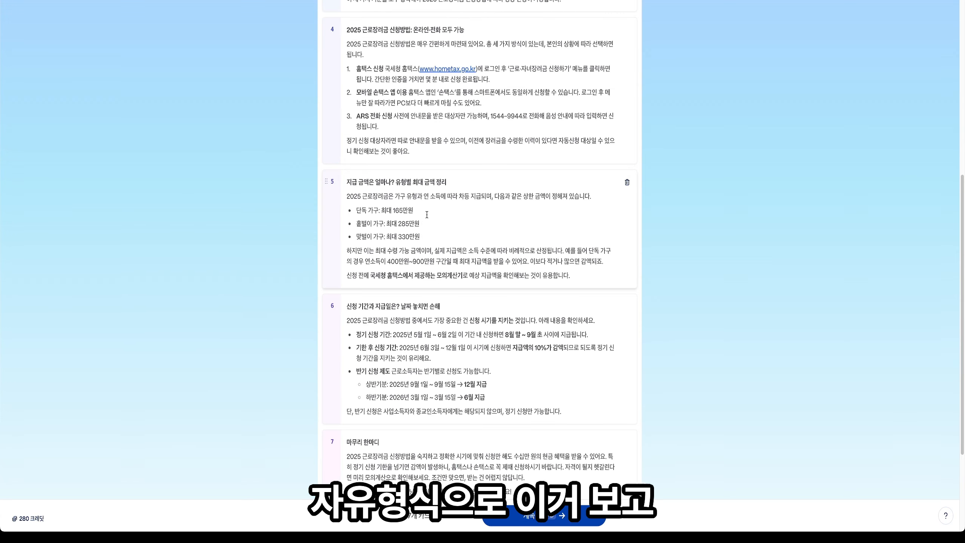
scroll(413, 208, "down", 3)
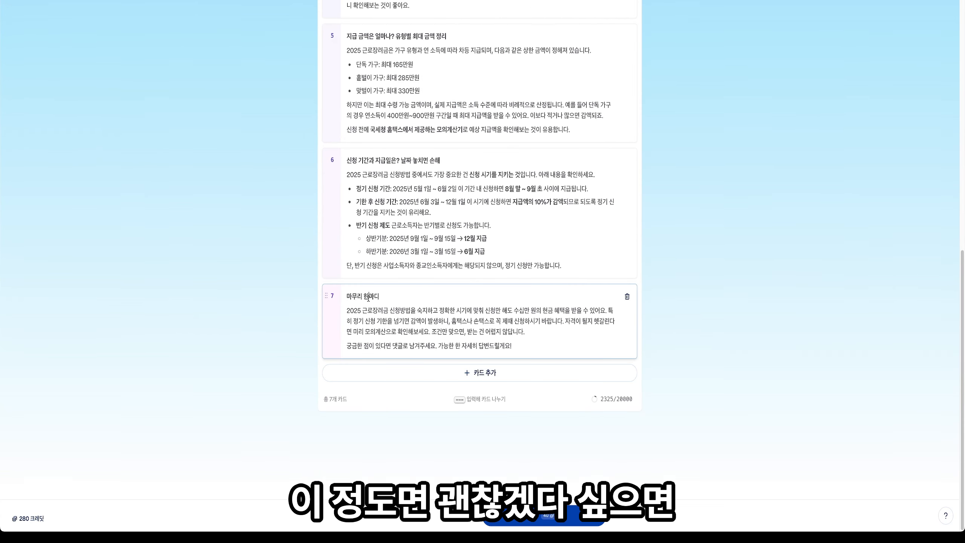
scroll(463, 53, "up", 10)
left_click(462, 53)
scroll(445, 248, "down", 15)
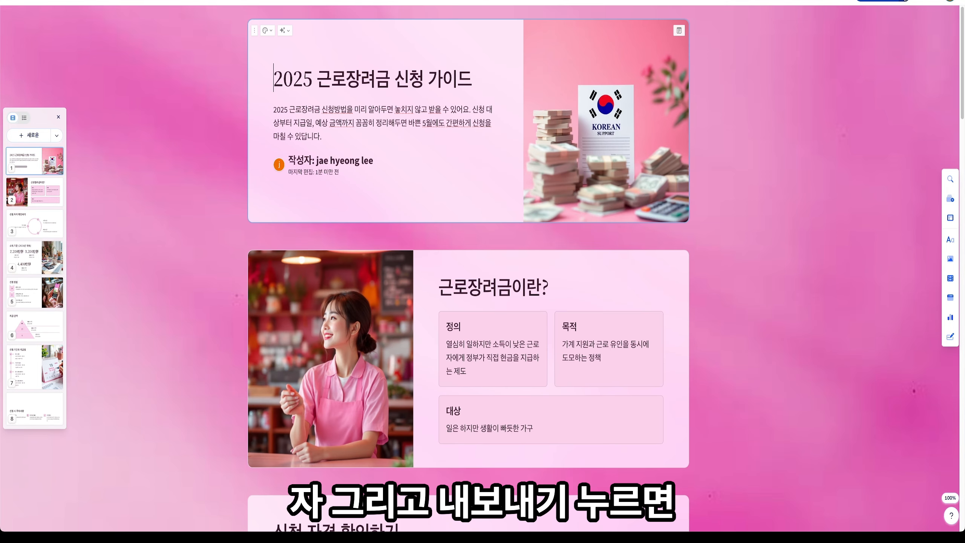
Export the cards of the 2025 근로장려금 신청 가이드 presentation as PNG images.
left_click(928, 1)
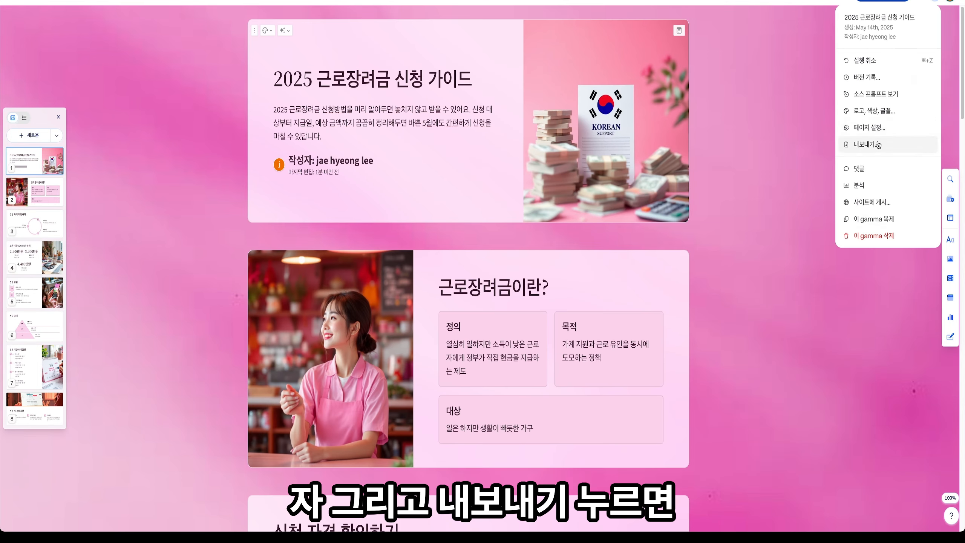
left_click(878, 144)
left_click(398, 228)
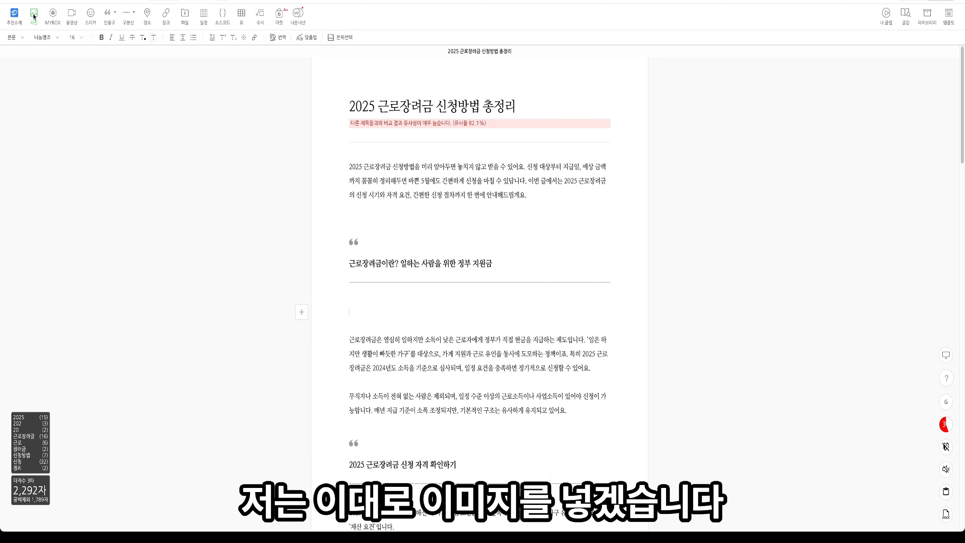
Insert the exported card images under the blog post's matching subheadings, with 2_.png under 근로장려금이란? and 3_.png under 신청 자격 확인하기.
left_click(34, 16)
double_click(479, 186)
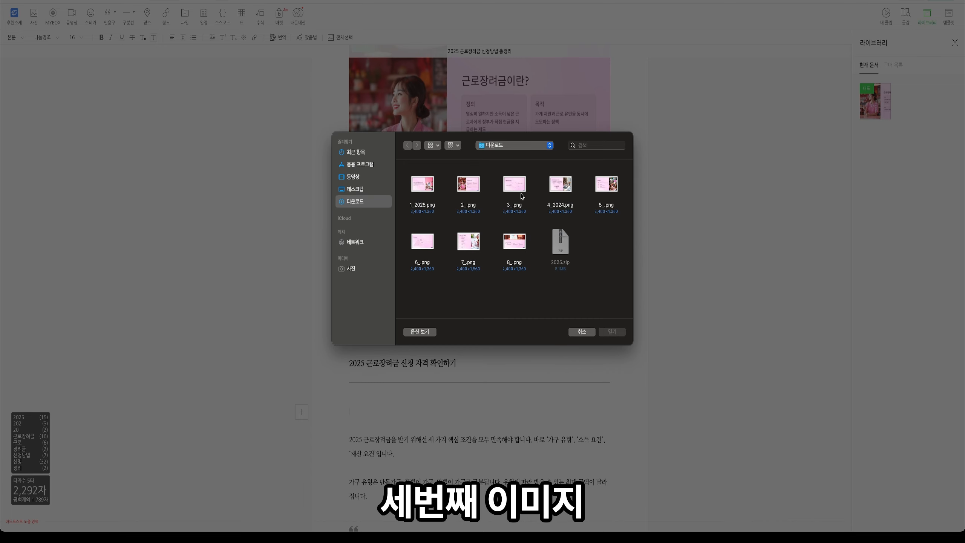
left_click(522, 196)
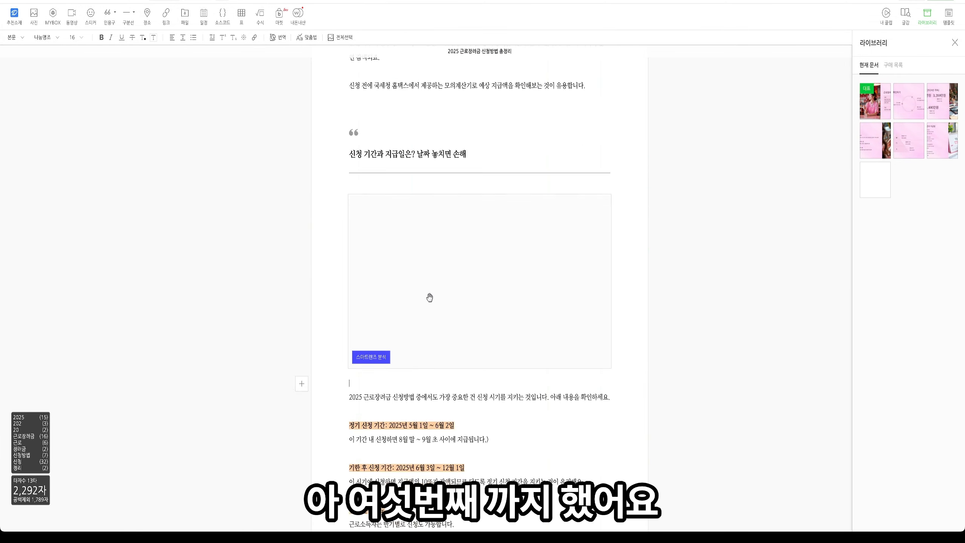
scroll(437, 283, "down", 10)
scroll(437, 283, "up", 20)
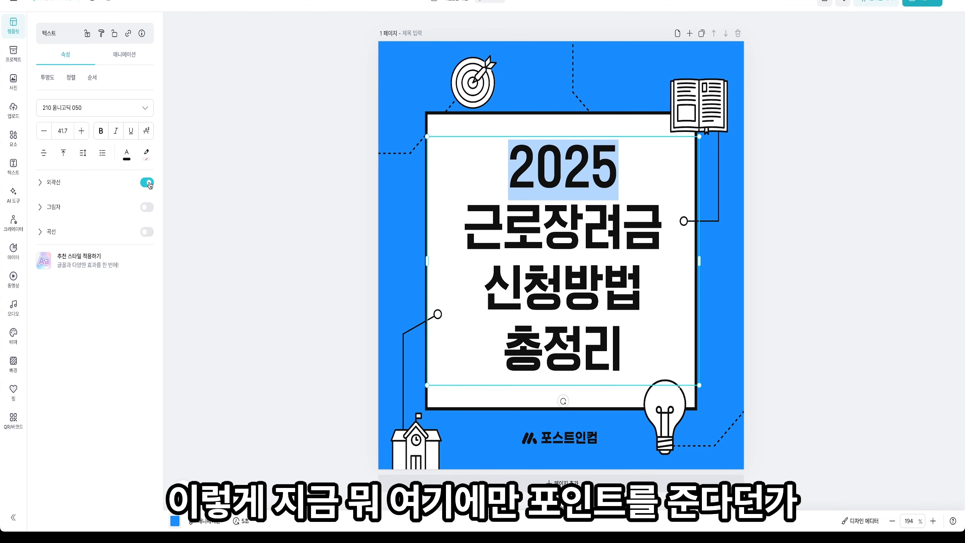
Try the text colours dark blue #2E3D86 and purple #692498 on 2025 in the thumbnail title.
left_click(127, 154)
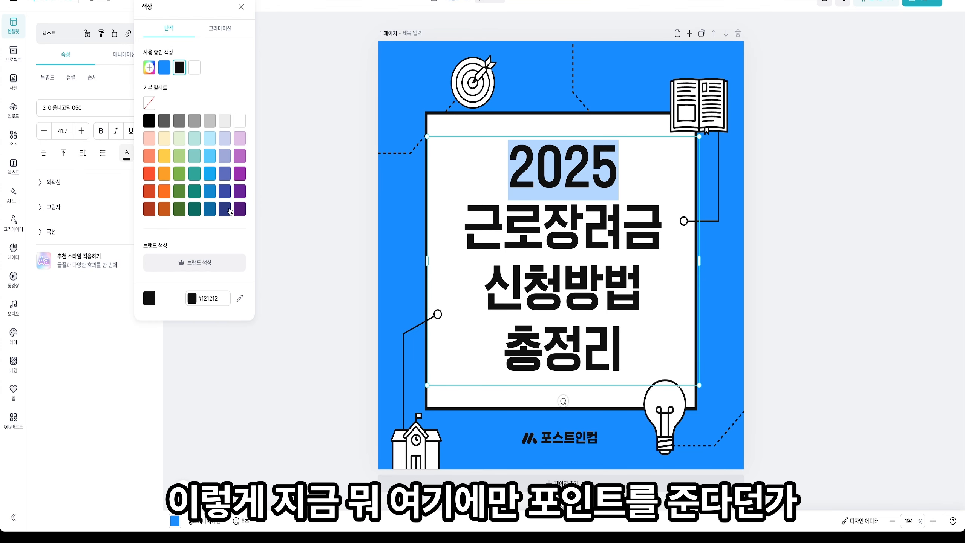
left_click(224, 209)
left_click(344, 129)
double_click(565, 167)
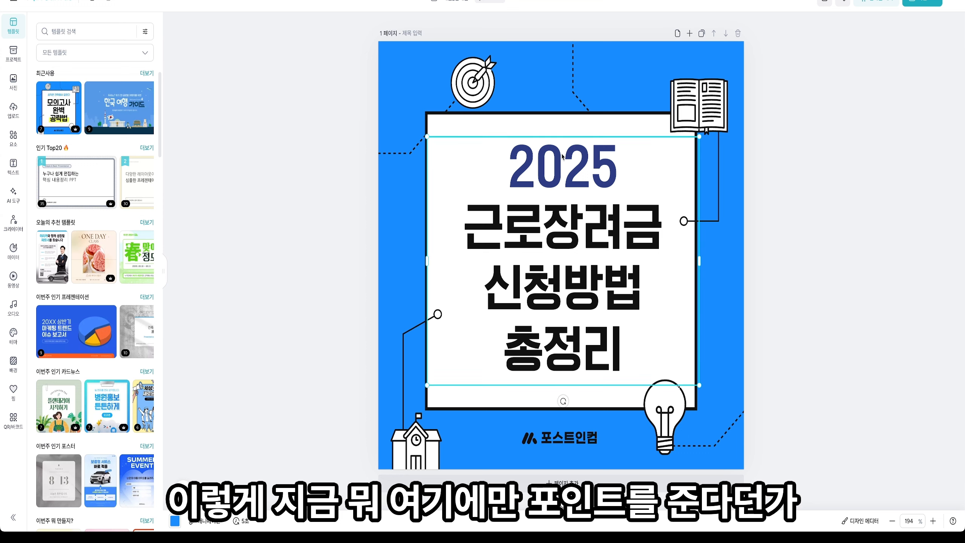
double_click(565, 167)
left_click(127, 154)
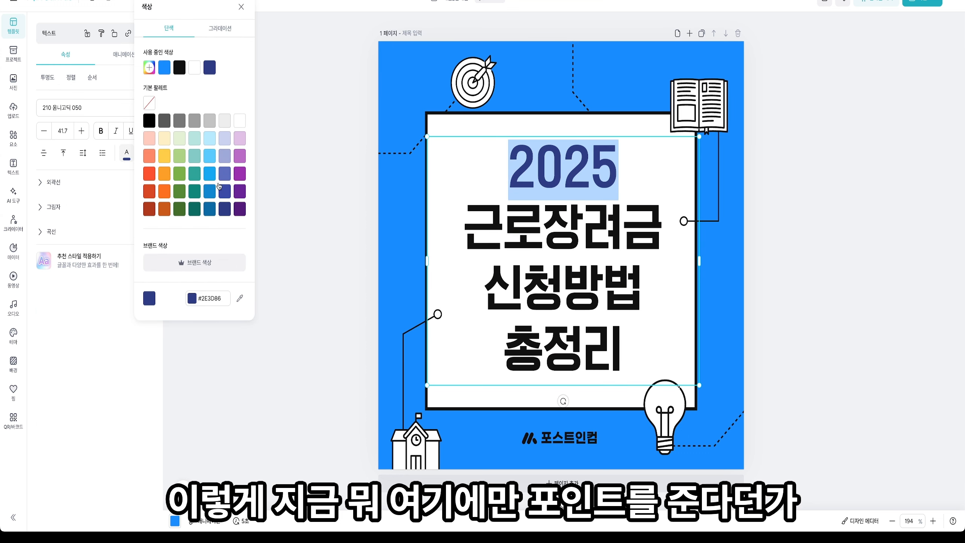
left_click(239, 192)
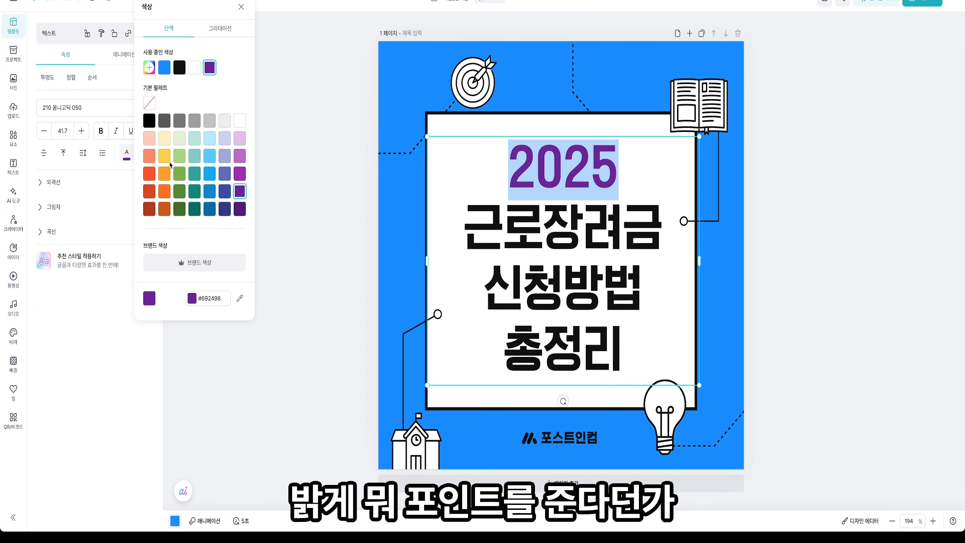
left_click(338, 218)
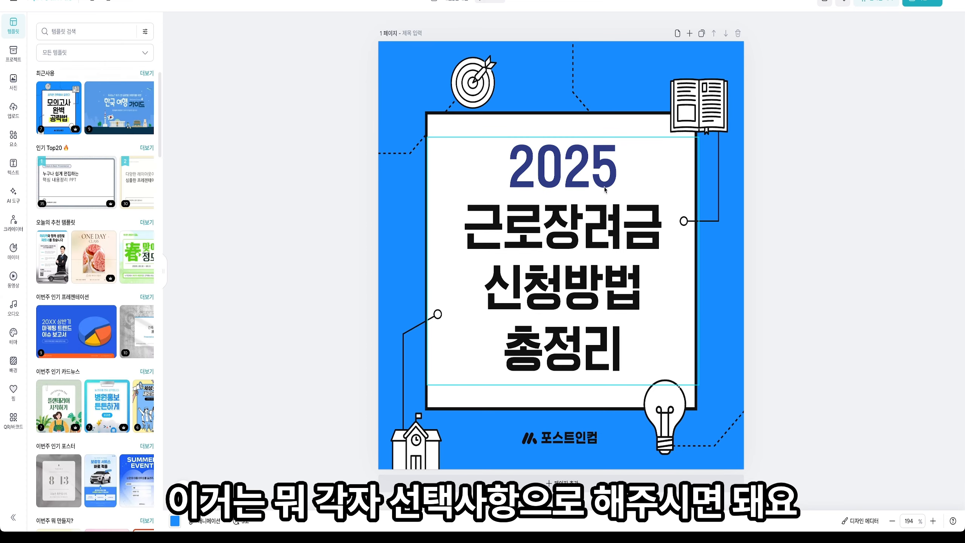
key("ctrl+z")
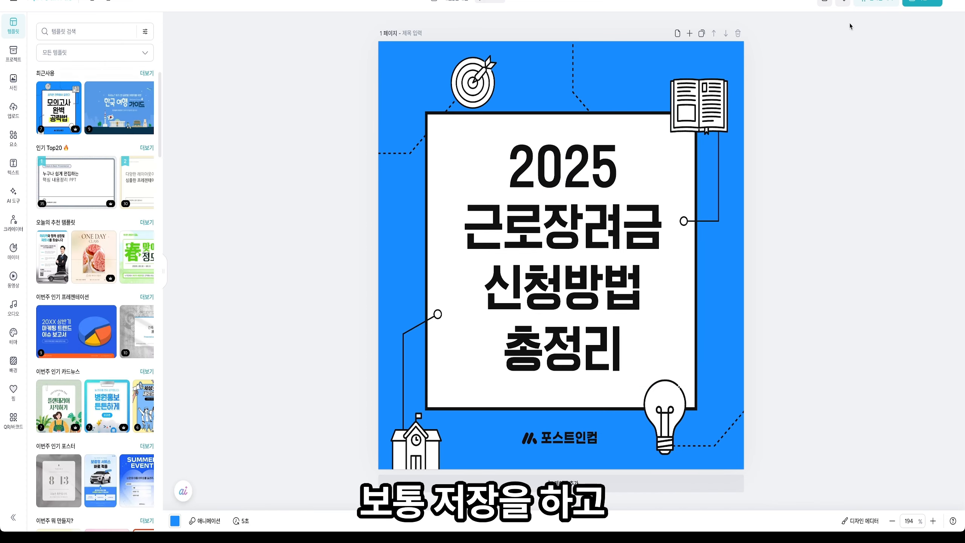
Download the thumbnail design and place it above the blog post's introduction as the centred 대표 image.
left_click(922, 2)
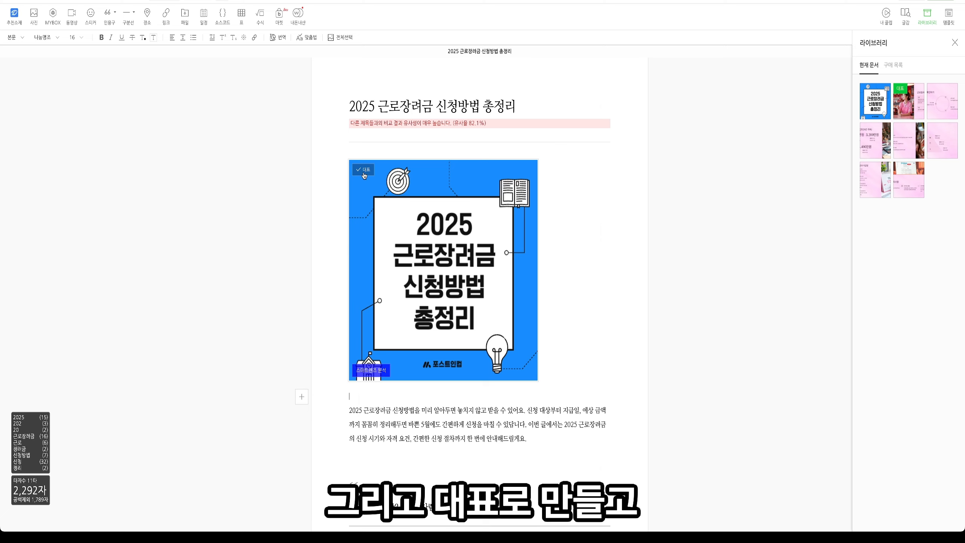
left_click(364, 173)
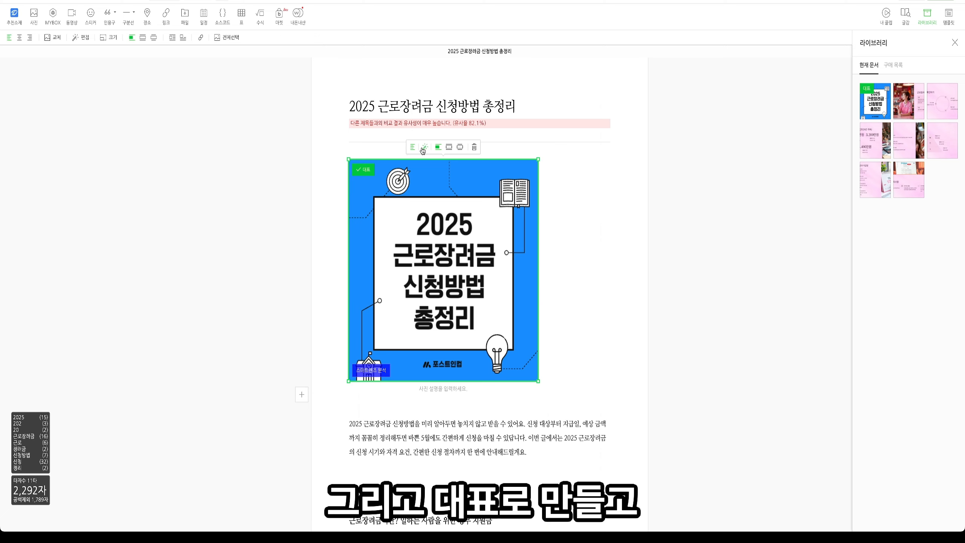
left_click(424, 148)
Look through the whole blog post, checking the images, section text and closing hashtags.
scroll(554, 417, "down", 8)
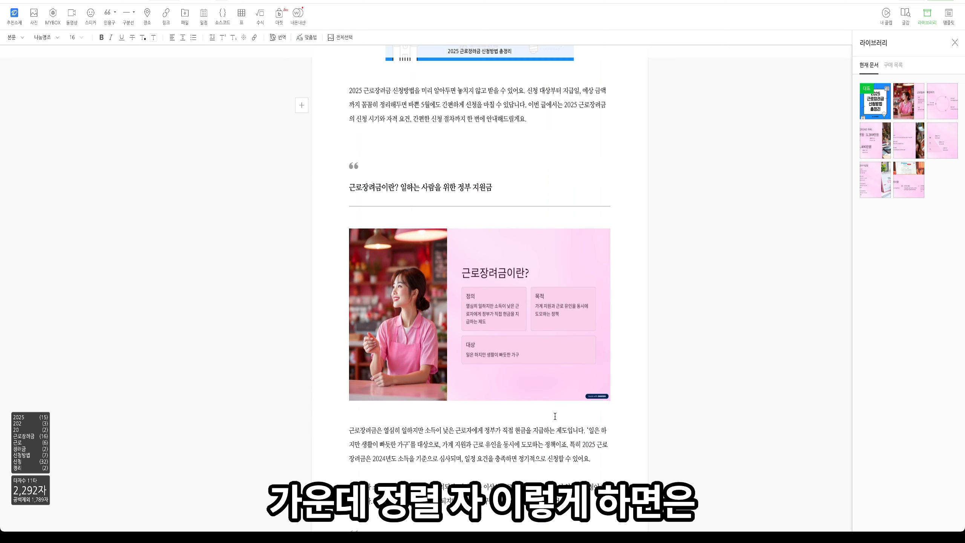
scroll(478, 282, "down", 20)
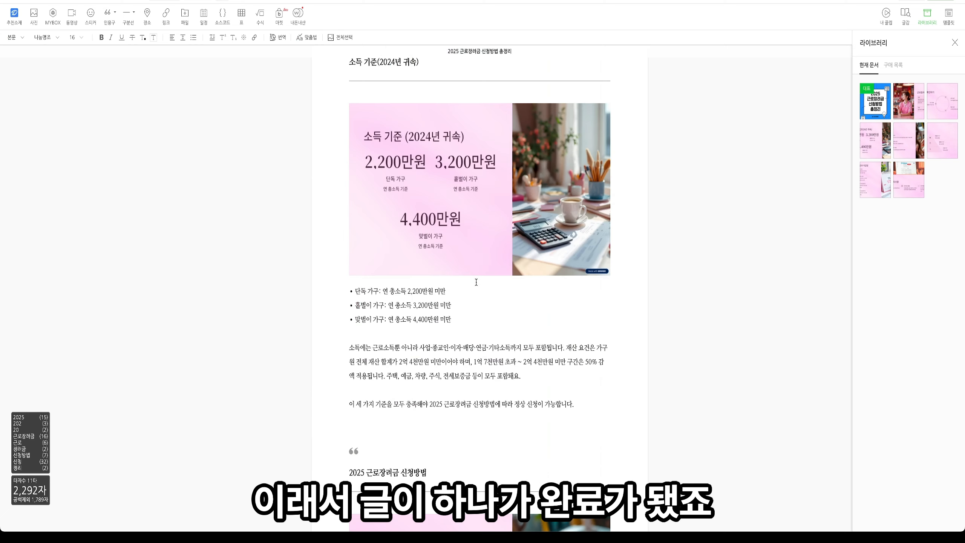
scroll(478, 285, "down", 20)
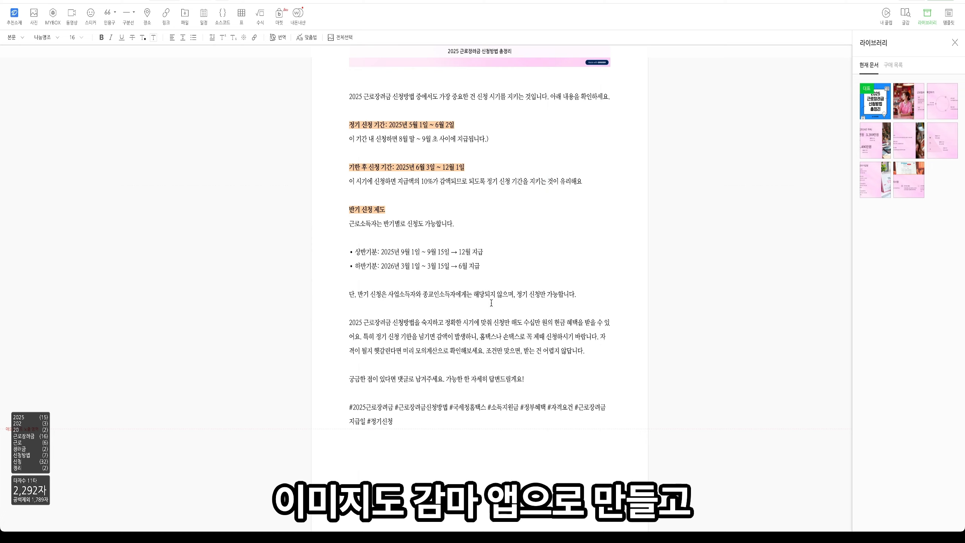
scroll(490, 297, "up", 20)
scroll(492, 301, "down", 10)
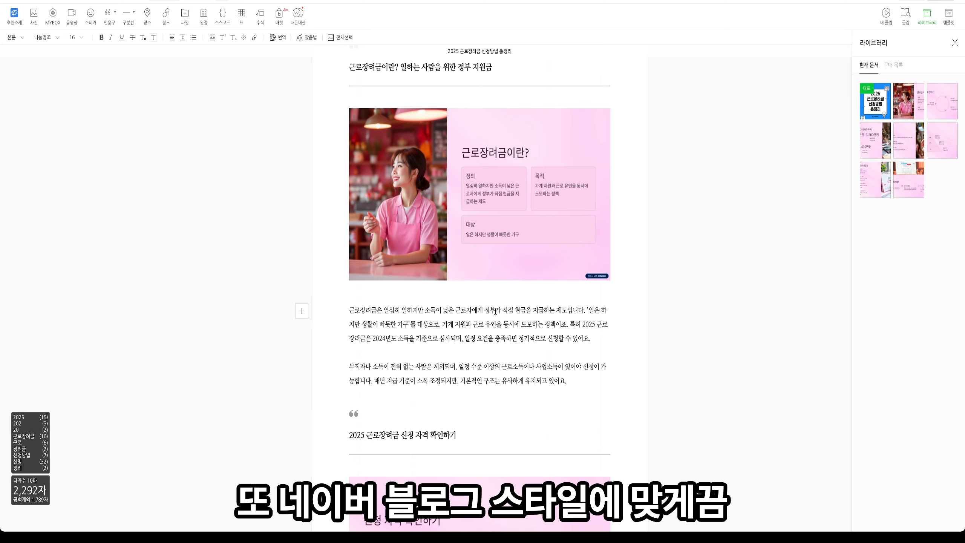
scroll(499, 314, "up", 10)
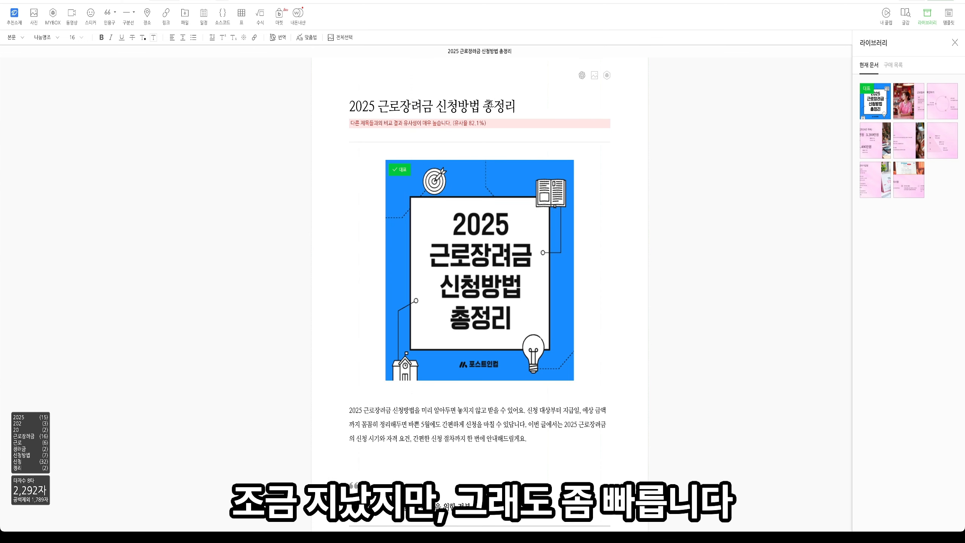
Publish the blog post in the 정책/복지 category with 전체공개 visibility.
triple_click(491, 104)
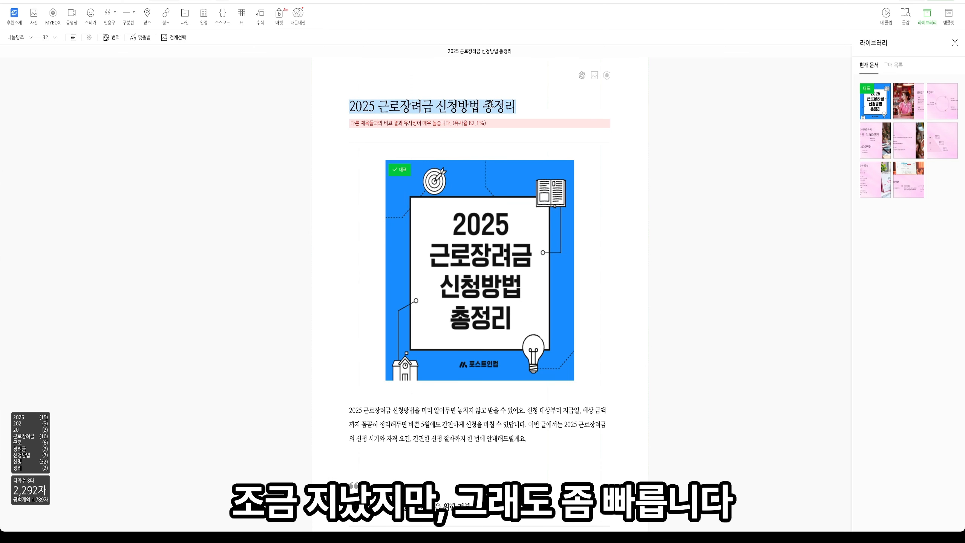
left_click(491, 104)
left_click(938, 1)
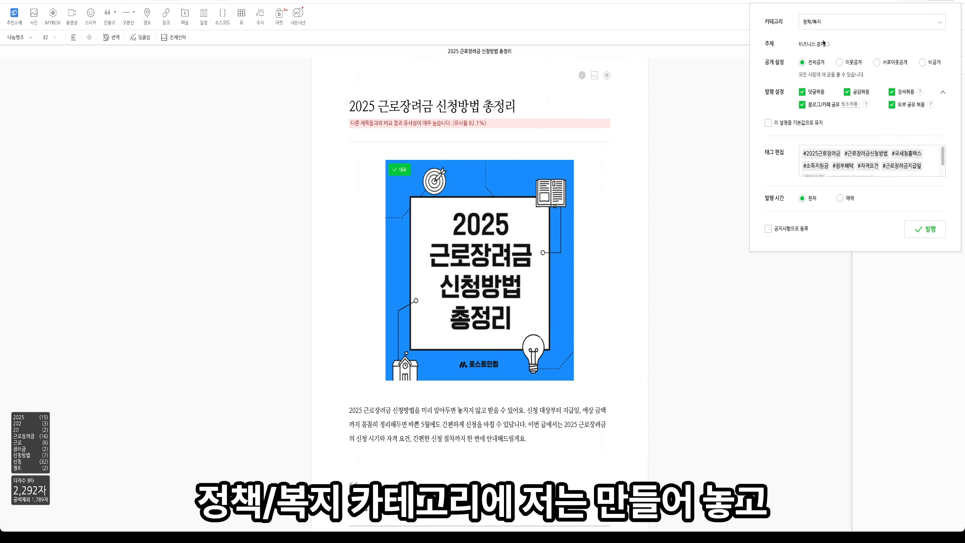
left_click(931, 232)
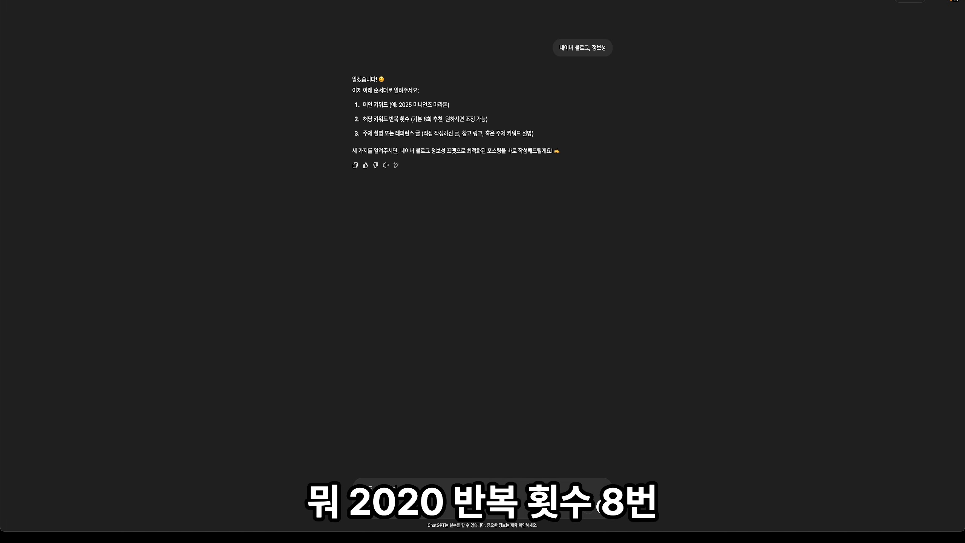
Switch to ChatGPT and submit a post request with the keyword 2025 미니언즈 마라톤 and 반복횟수 8번.
key("shift+Return")
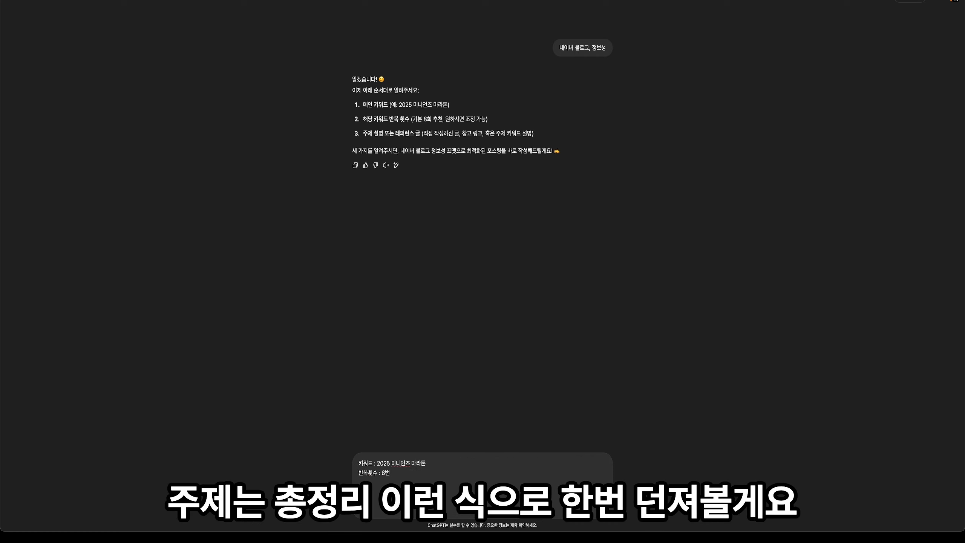
key("Return")
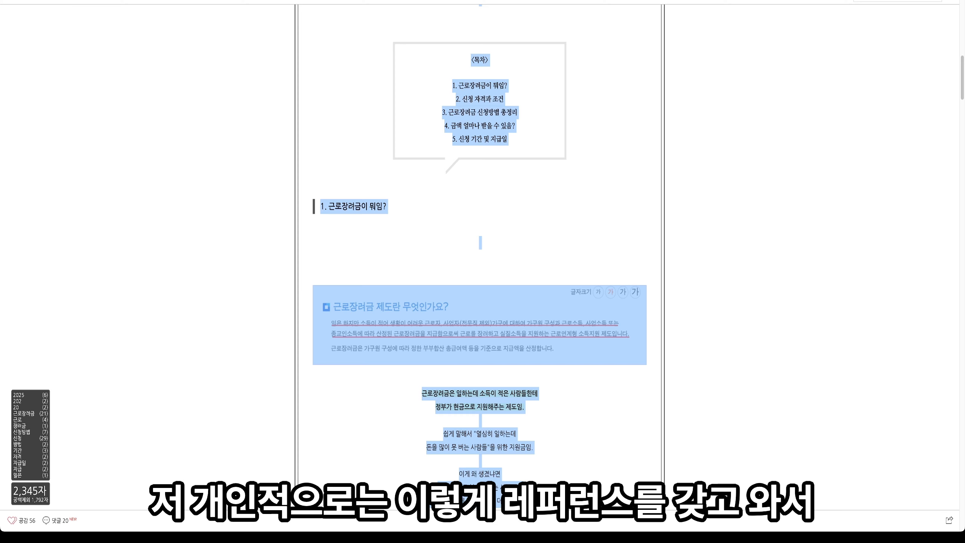
Look over the reference blog post about 근로장려금, from its table of contents back to its introduction.
scroll(391, 184, "up", 10)
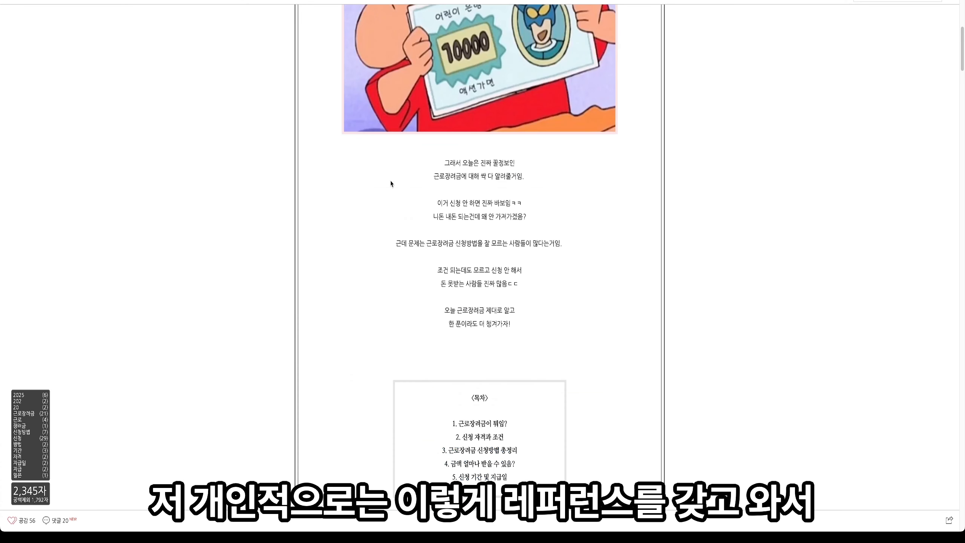